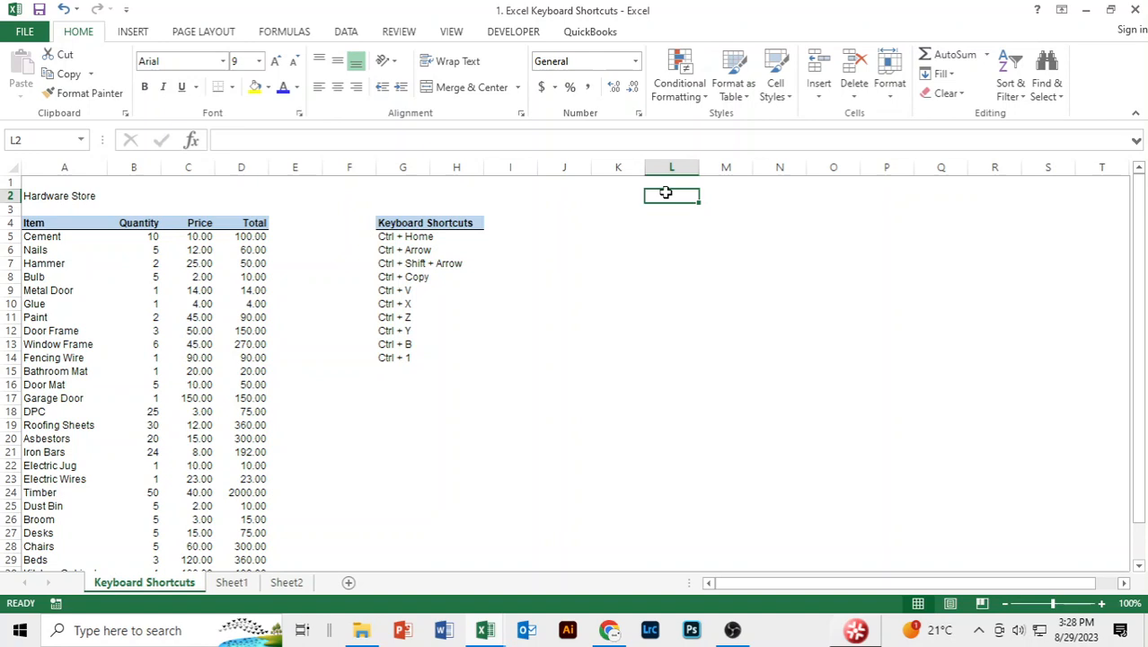
# Practise selecting an entire row, an entire column and single cells, using row 1, column A and cells A1, K2 and B2.
pyautogui.click(9, 183)
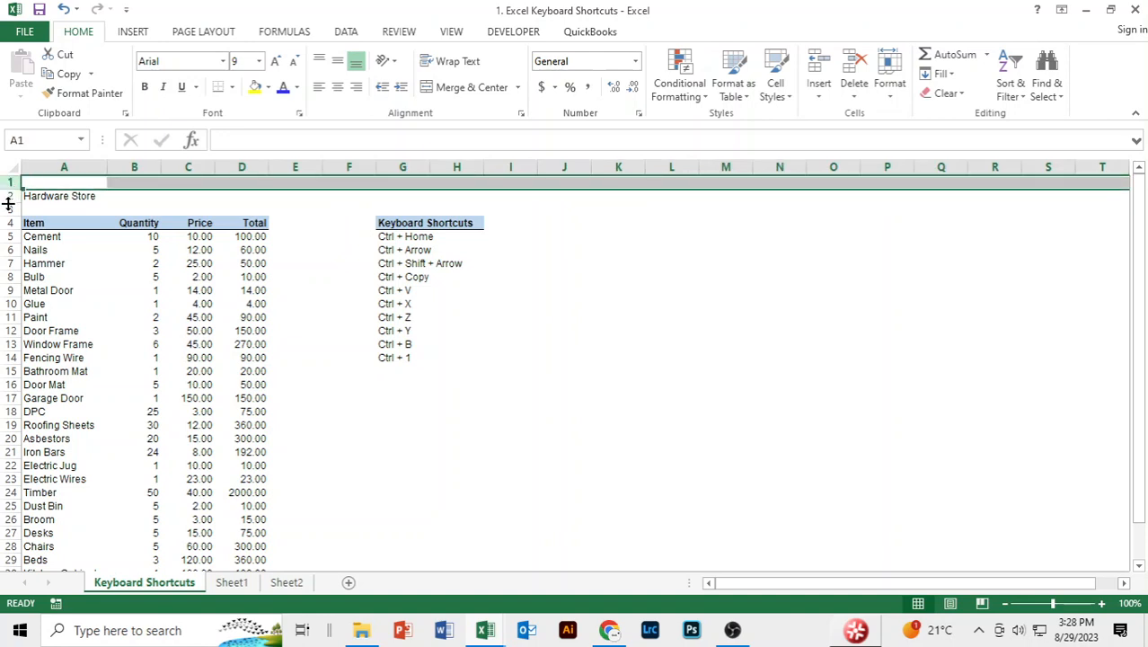
pyautogui.click(86, 165)
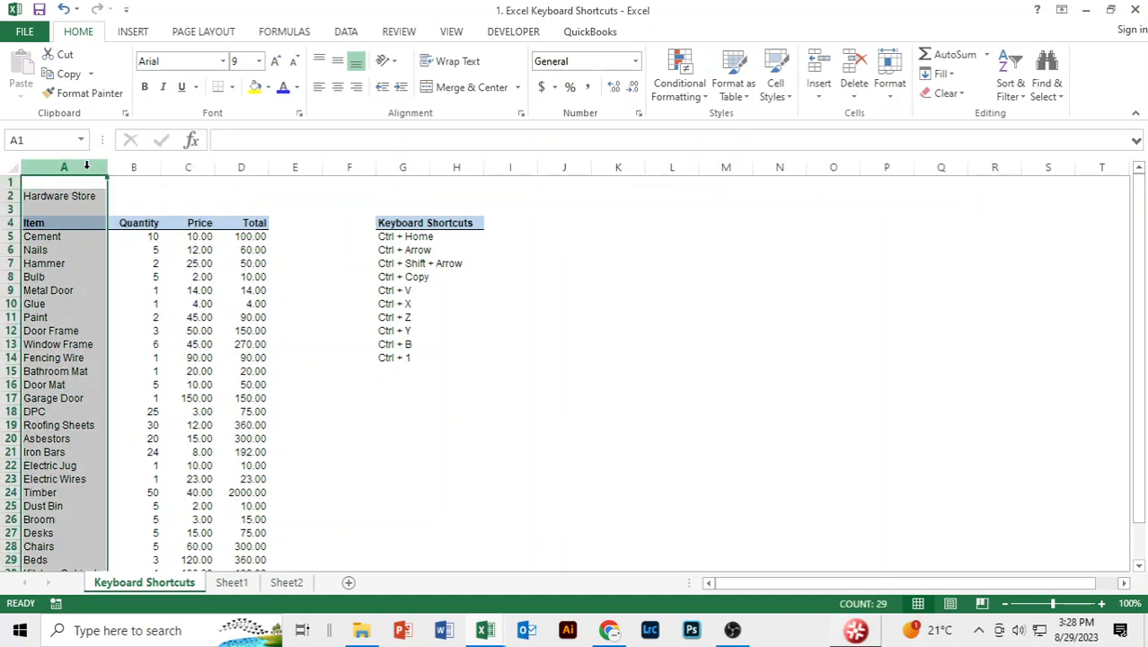
pyautogui.click(144, 178)
pyautogui.click(69, 185)
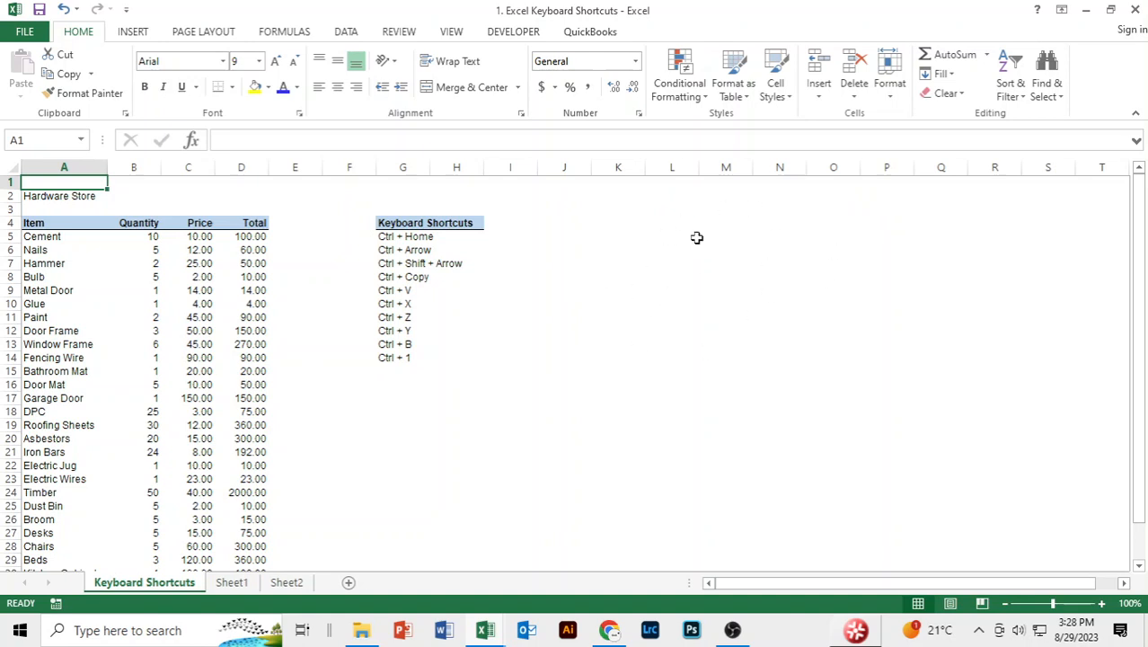
pyautogui.click(633, 196)
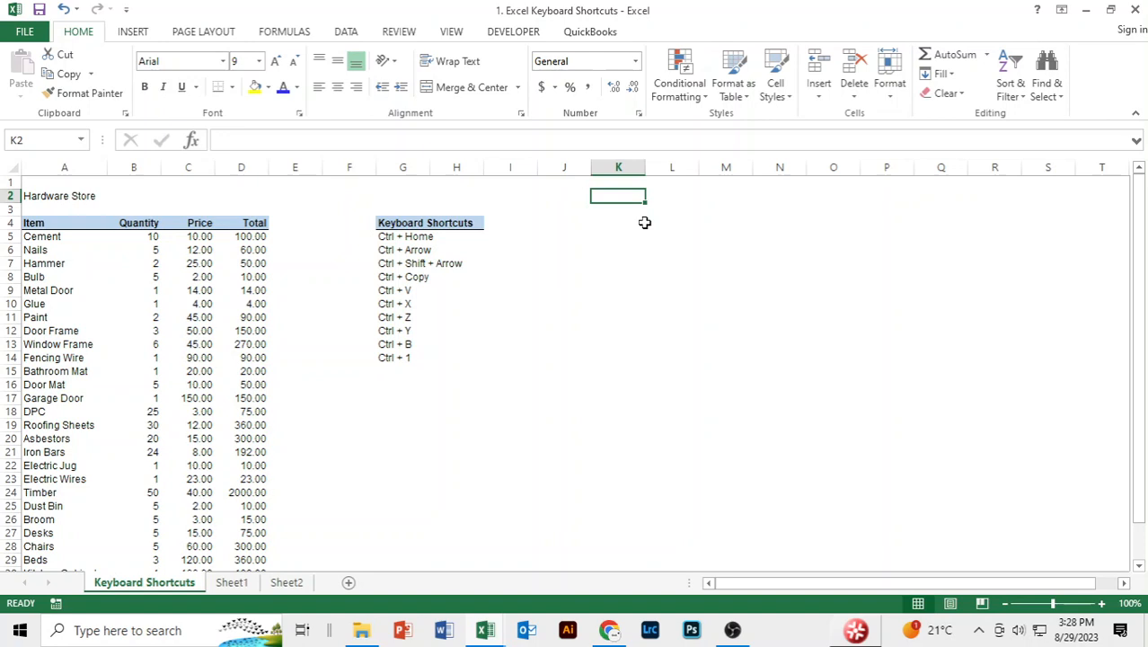
pyautogui.click(148, 194)
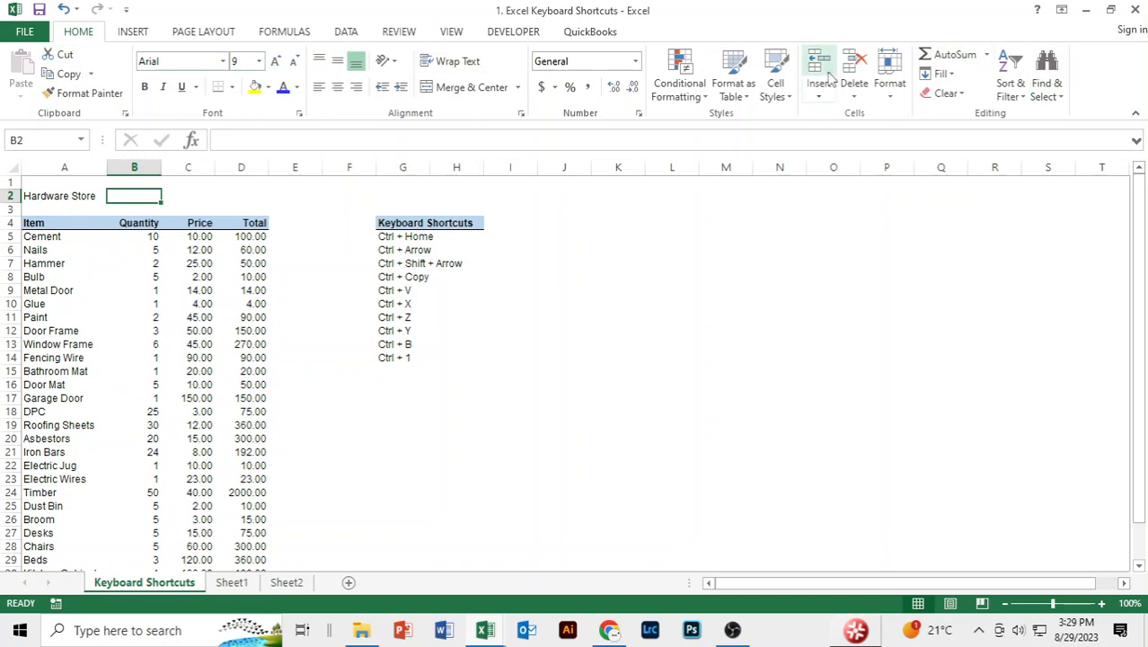
# Examine the number, alignment, font, border, fill and protection settings in Format Cells for cell J9, and close the dialog without changes.
pyautogui.click(580, 288)
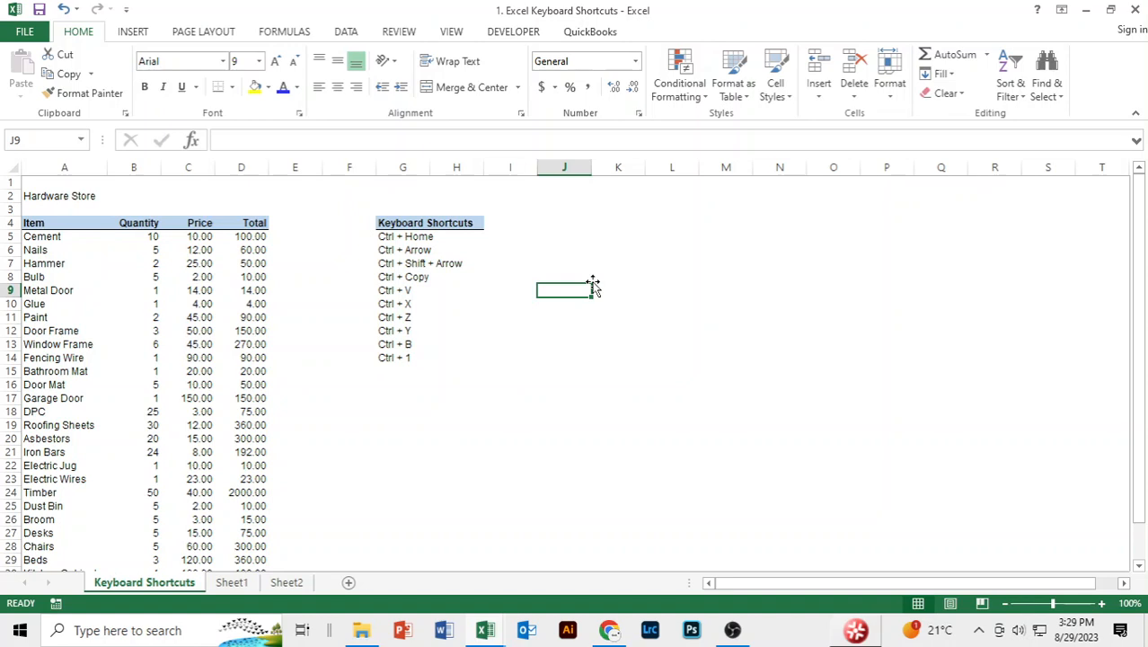
pyautogui.hotkey('ctrl', '1')
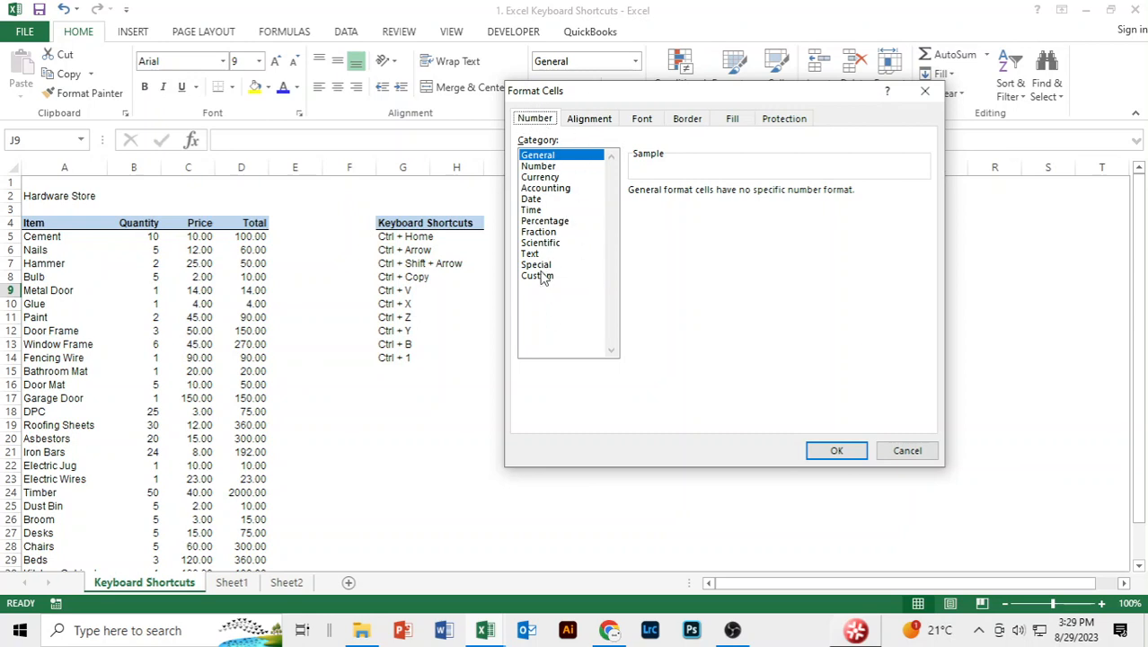
pyautogui.click(598, 124)
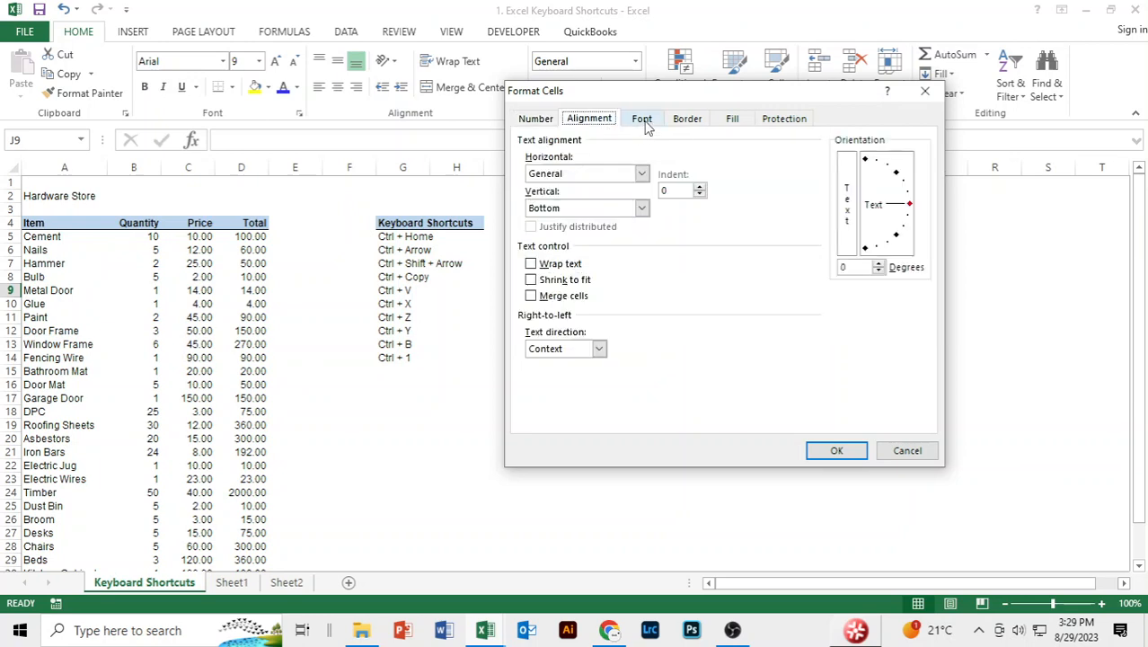
pyautogui.click(645, 124)
pyautogui.click(684, 126)
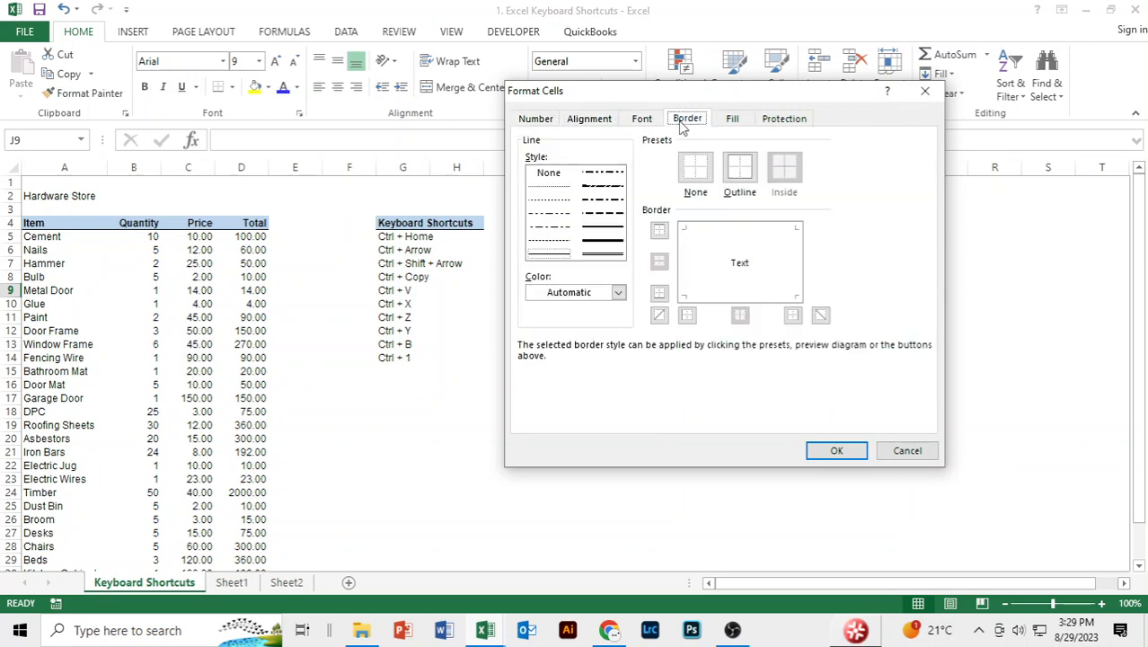
pyautogui.click(735, 126)
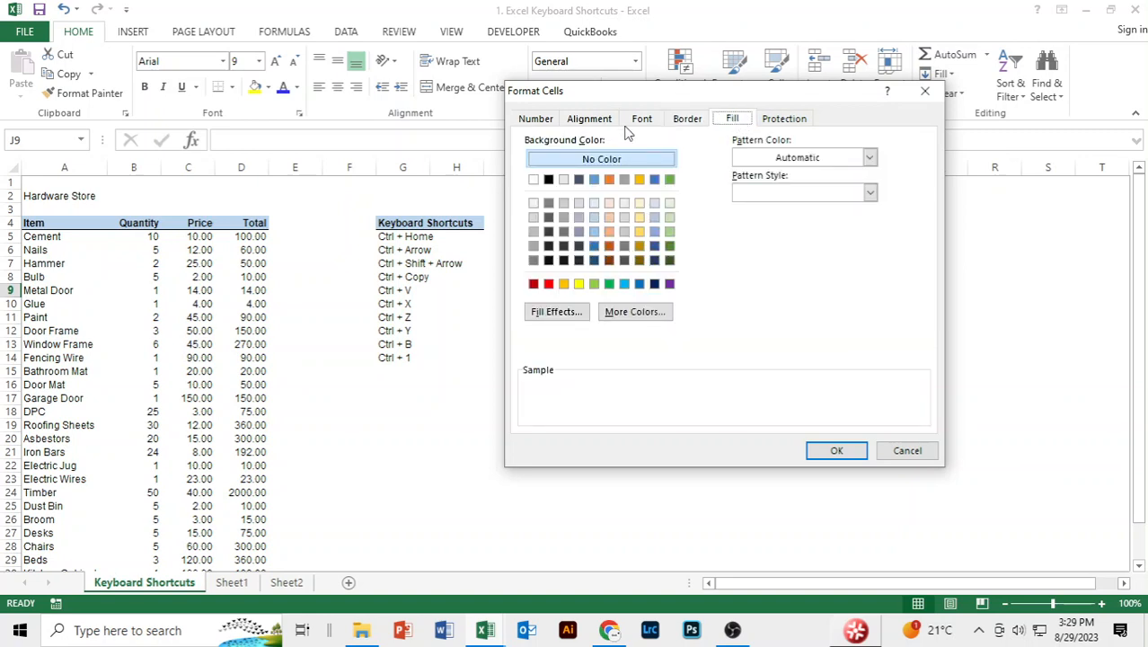
pyautogui.click(783, 120)
pyautogui.click(535, 121)
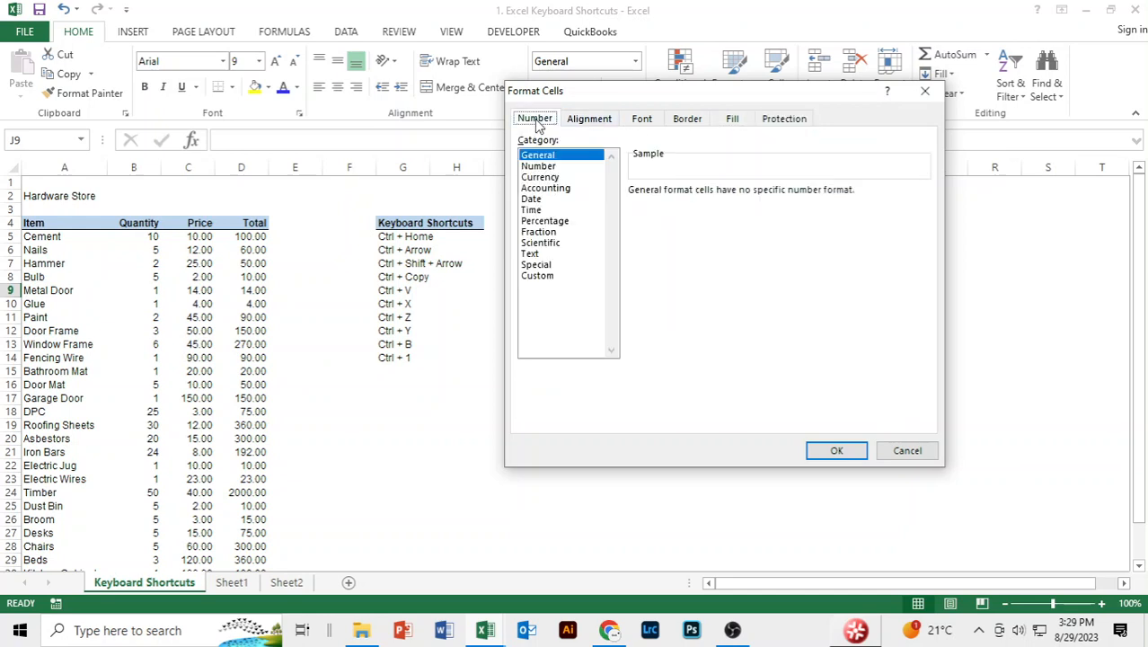
pyautogui.click(903, 451)
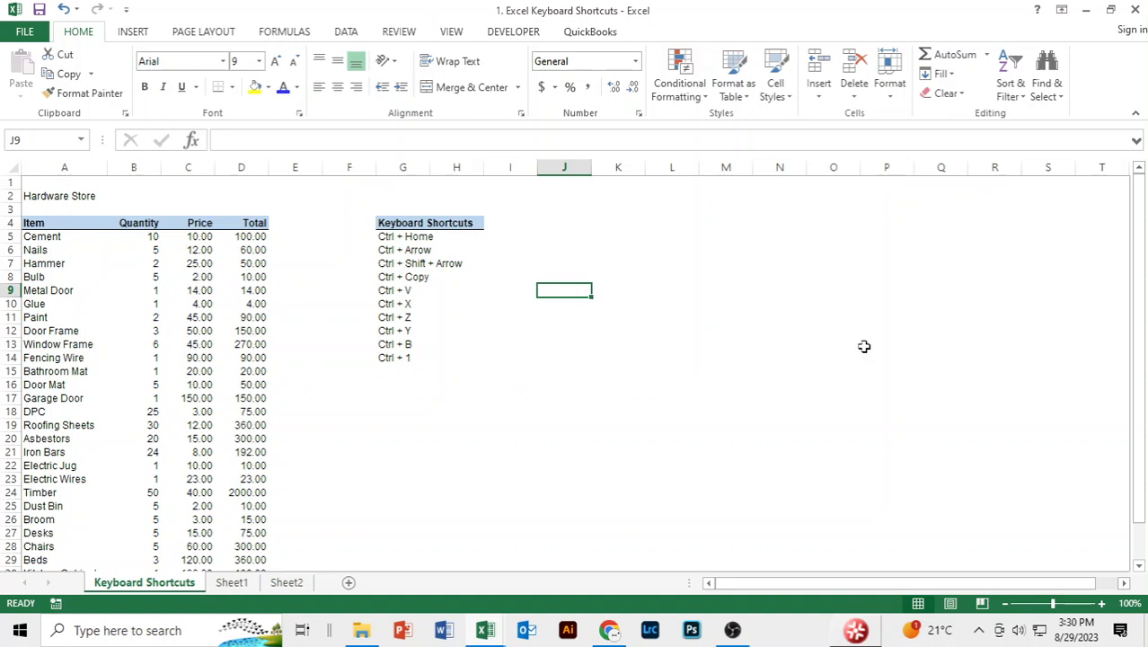
# Jump to the sheet's last column in row 9 and to the last row of column A, returning to cell A1 each time.
pyautogui.hotkey('ctrl', 'Right')
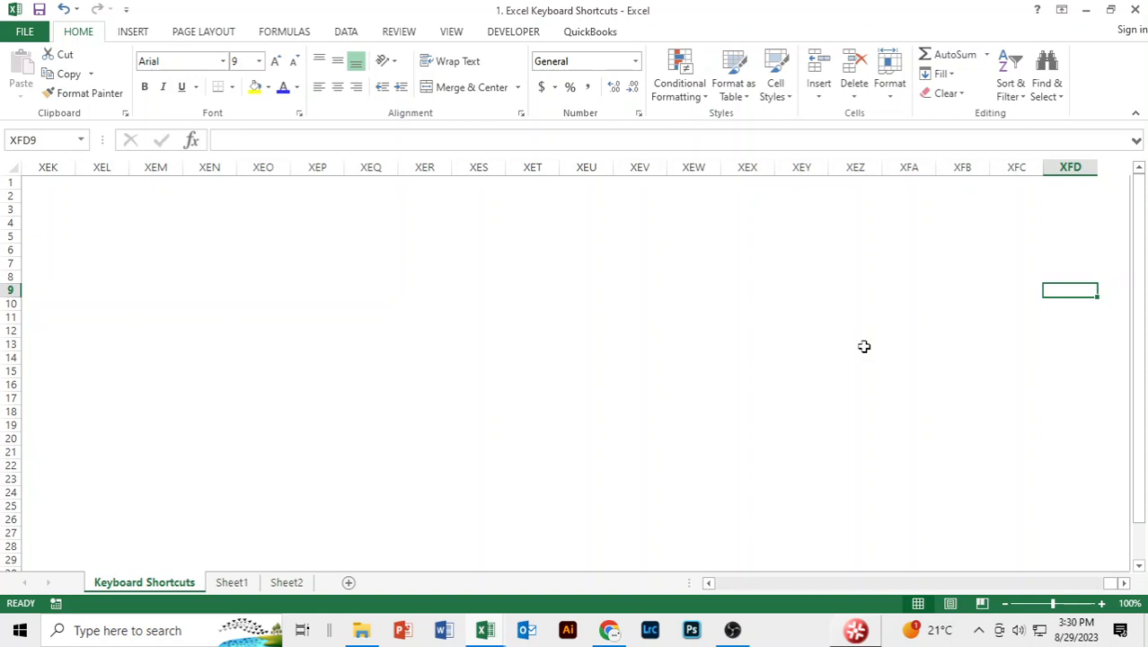
pyautogui.hotkey('ctrl', 'Home')
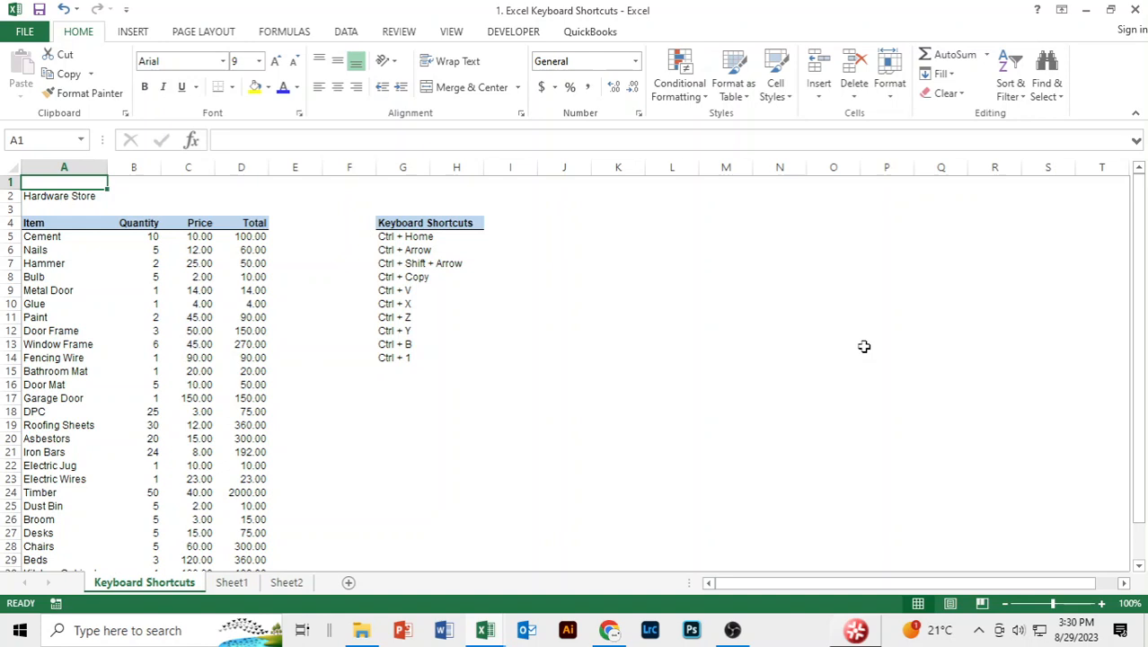
pyautogui.hotkey('ctrl', 'Down')
pyautogui.hotkey('ctrl', 'Down')
pyautogui.hotkey('ctrl', 'Down')
pyautogui.hotkey('ctrl', 'Down')
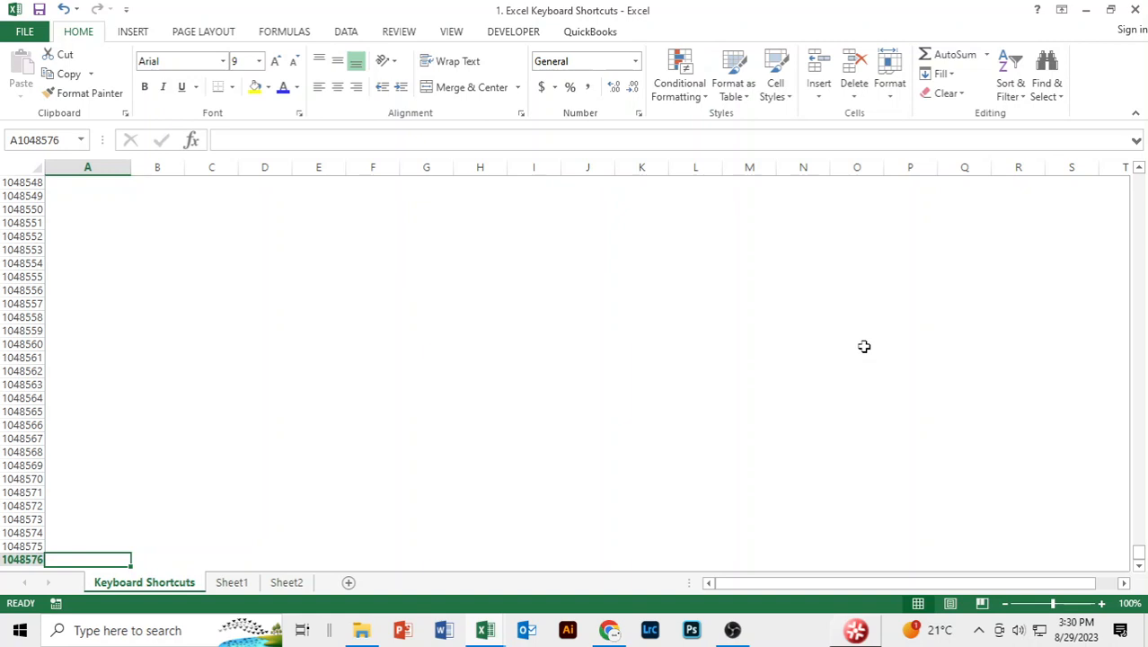
pyautogui.hotkey('ctrl', 'Home')
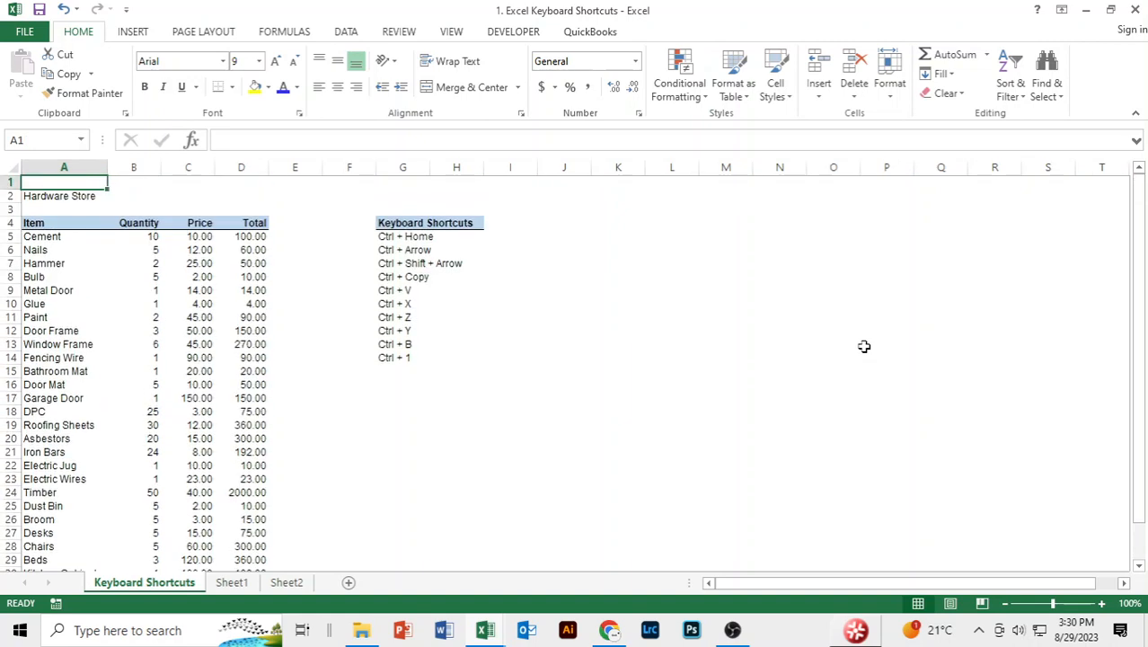
# Starting at cell L16, move the active cell one cell at a time in all four directions and return to L16.
pyautogui.click(660, 382)
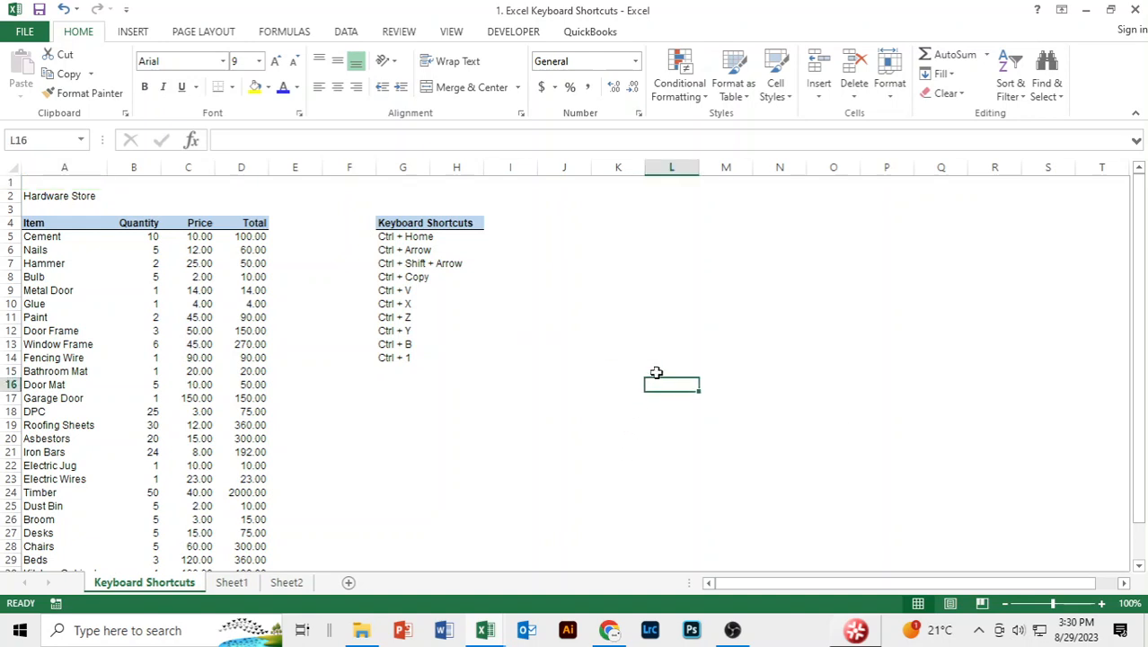
pyautogui.press('Left')
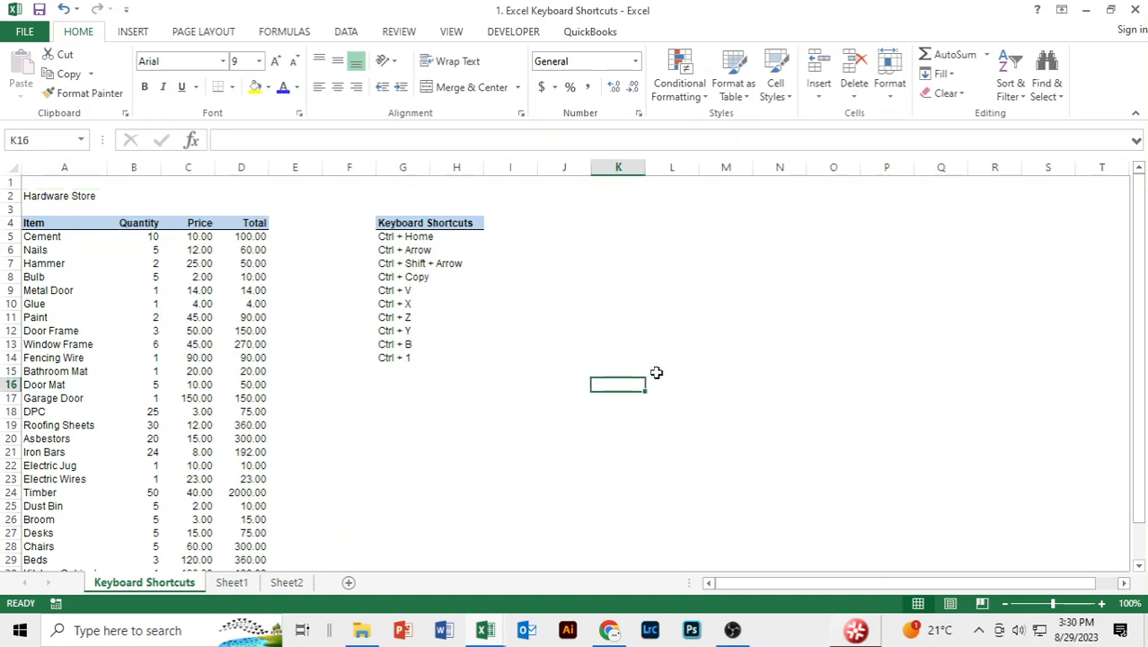
pyautogui.press('Up')
pyautogui.press('Up')
pyautogui.press('Up')
pyautogui.press('Up')
pyautogui.press('Down')
pyautogui.press('Down')
pyautogui.press('Down')
pyautogui.press('Down')
pyautogui.press('Left')
pyautogui.press('Left')
pyautogui.press('Right')
pyautogui.press('Right')
pyautogui.press('Right')
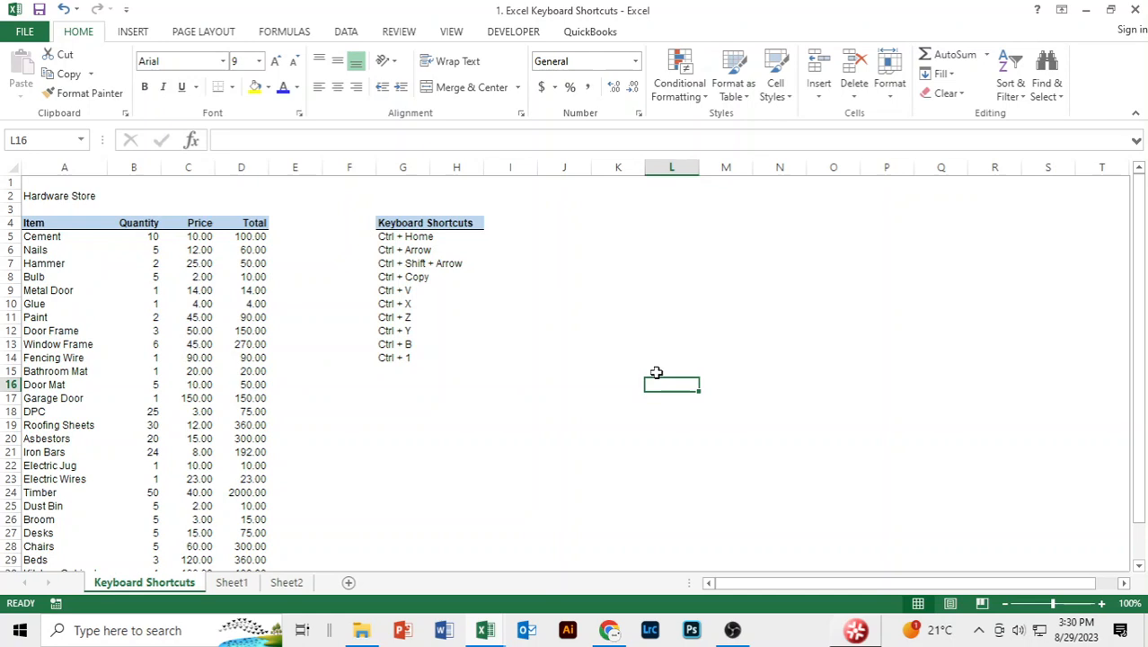
# Select the Quantity values in B5:B30, and extend a selection from A5 over the whole data block down to D31.
pyautogui.click(154, 238)
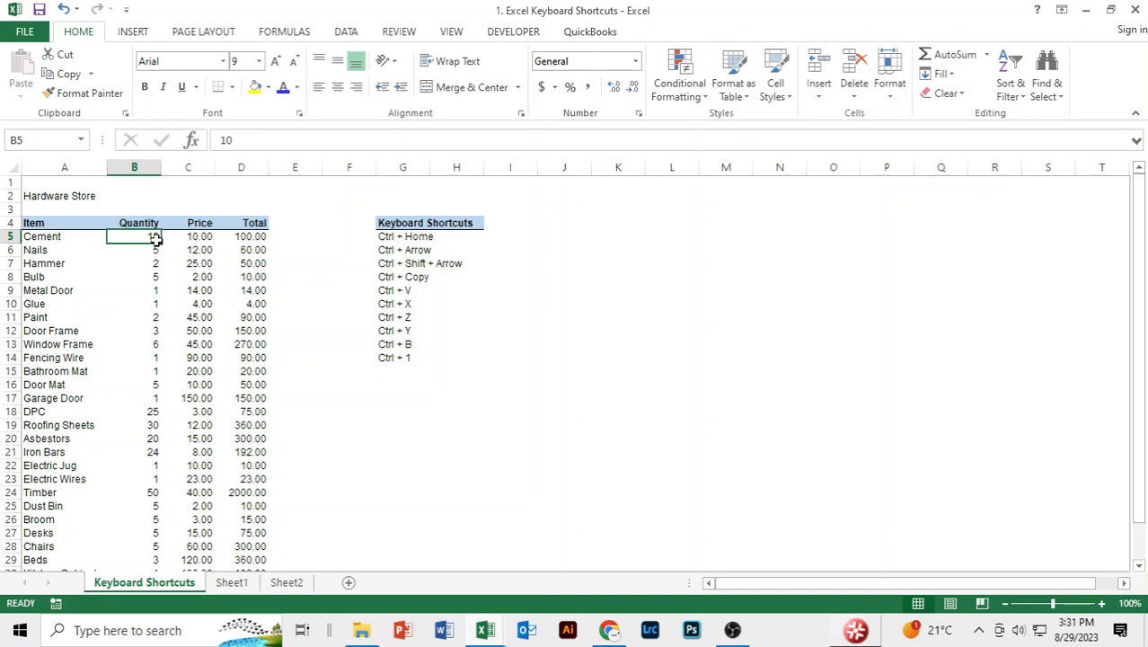
pyautogui.hotkey('ctrl', 'shift', 'Down')
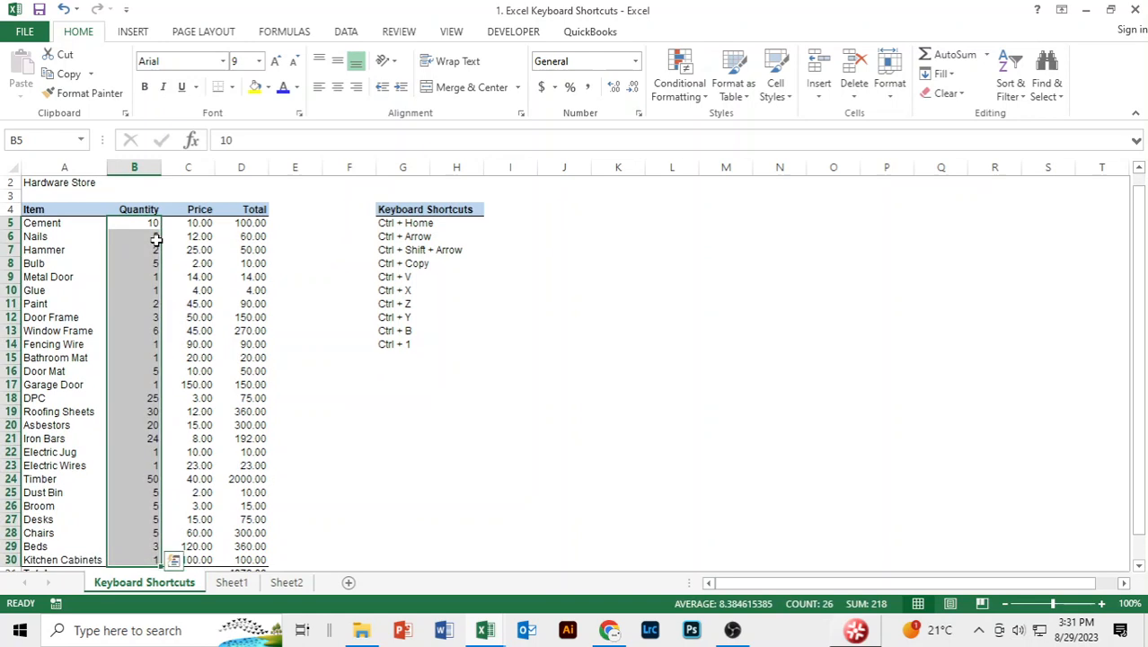
pyautogui.hotkey('ctrl', 'Home')
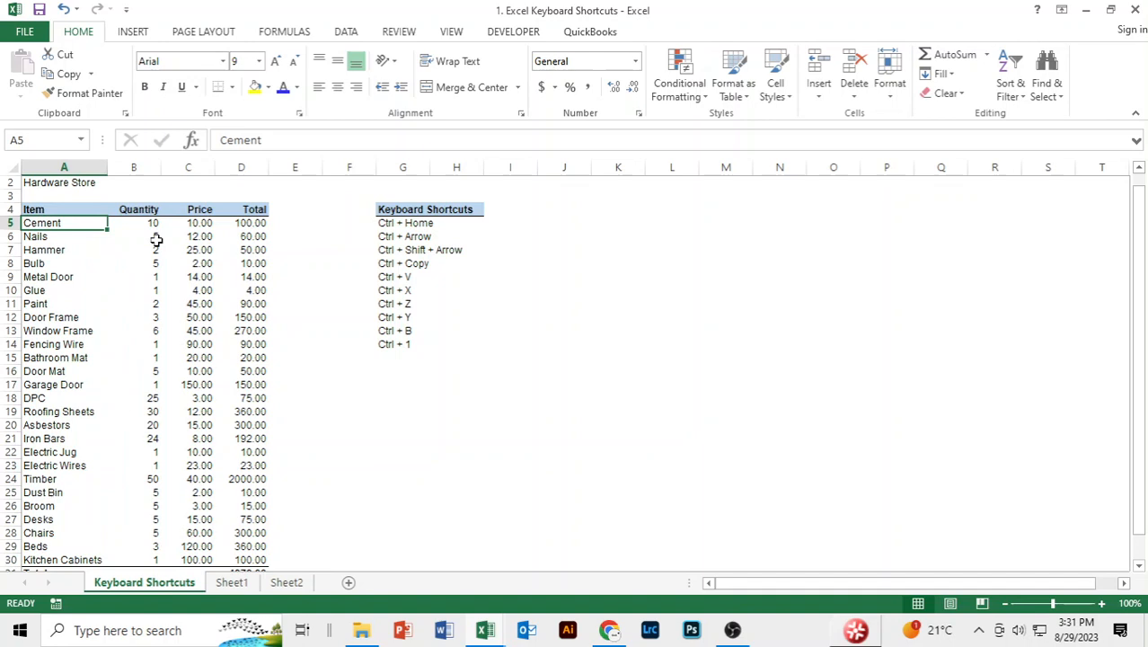
pyautogui.hotkey('ctrl', 'shift', 'Right')
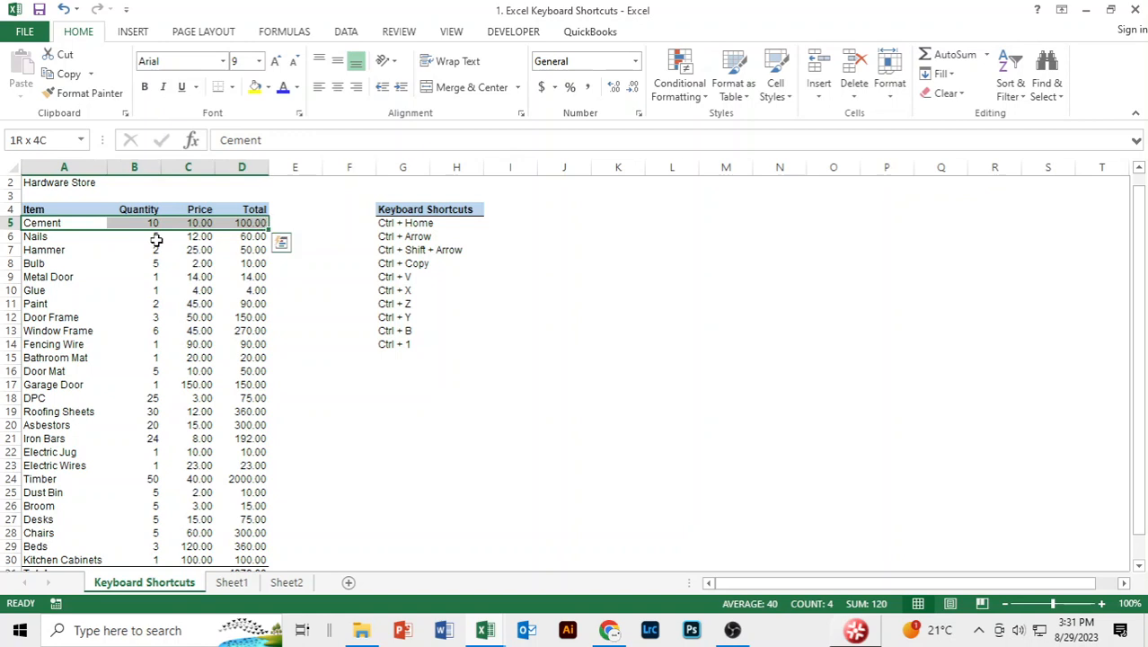
pyautogui.hotkey('ctrl', 'shift', 'Down')
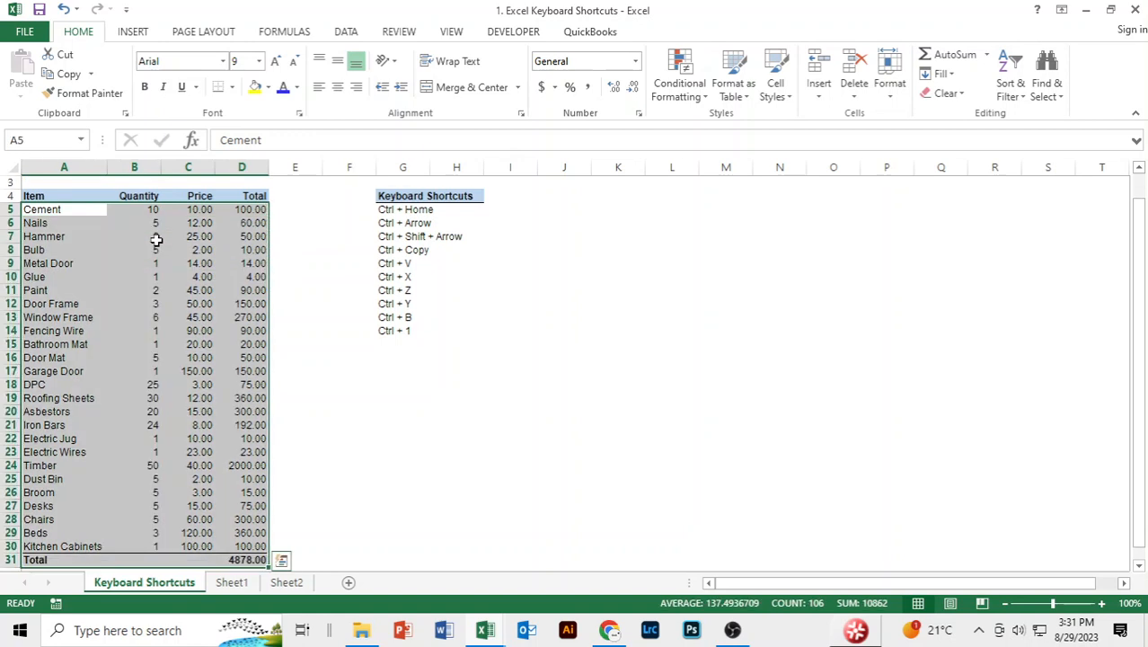
pyautogui.click(400, 466)
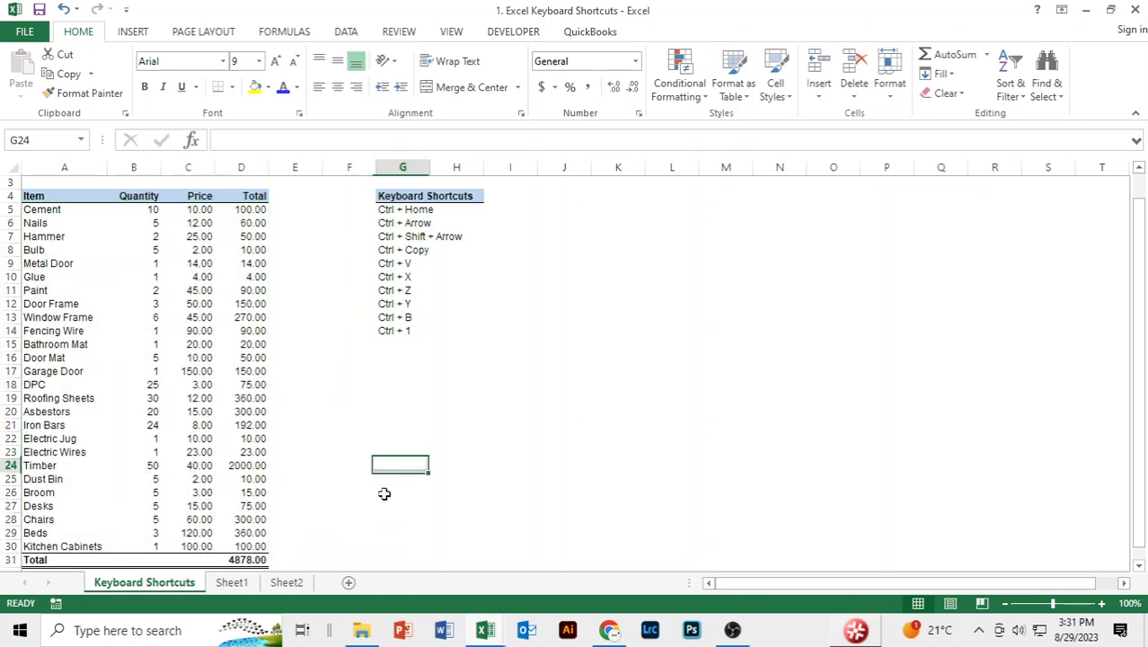
# Clear the grand total in cell D31 and re-enter it with AutoSum as =SUM(D5:D30).
pyautogui.click(241, 560)
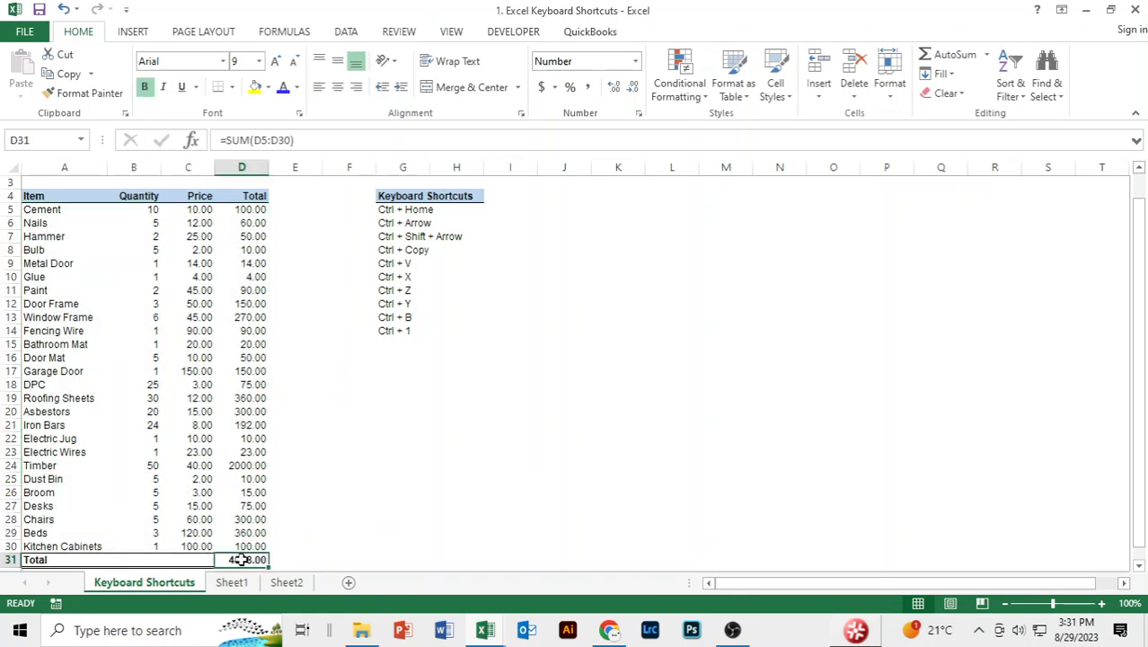
pyautogui.press('Delete')
pyautogui.scroll(-1, 241, 560)
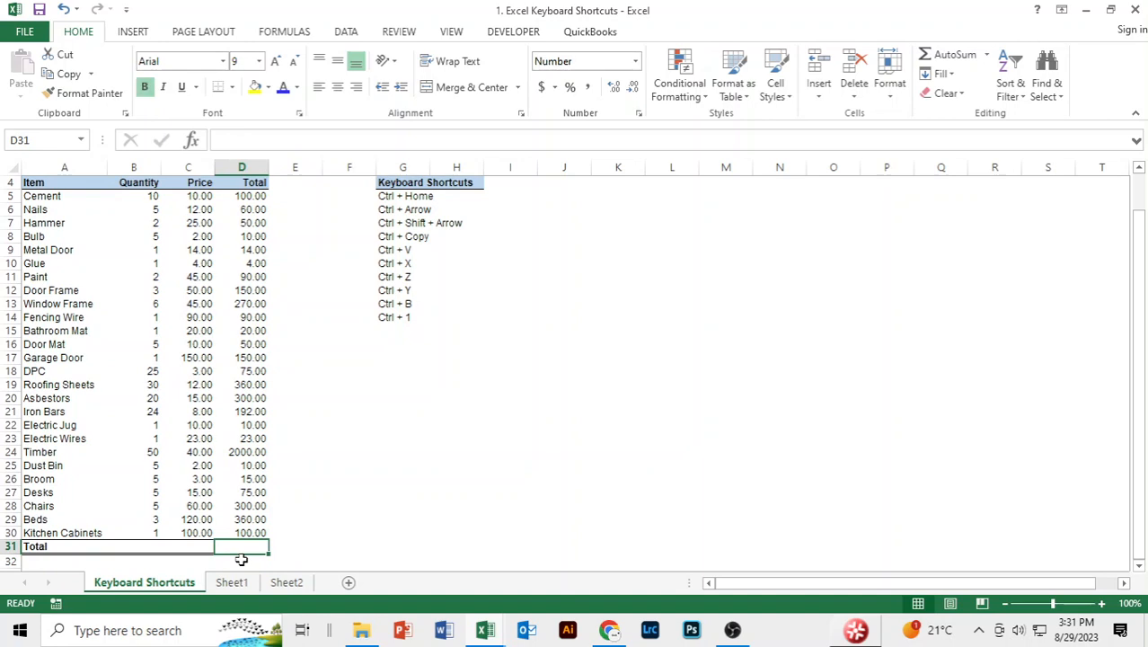
pyautogui.hotkey('alt', '=')
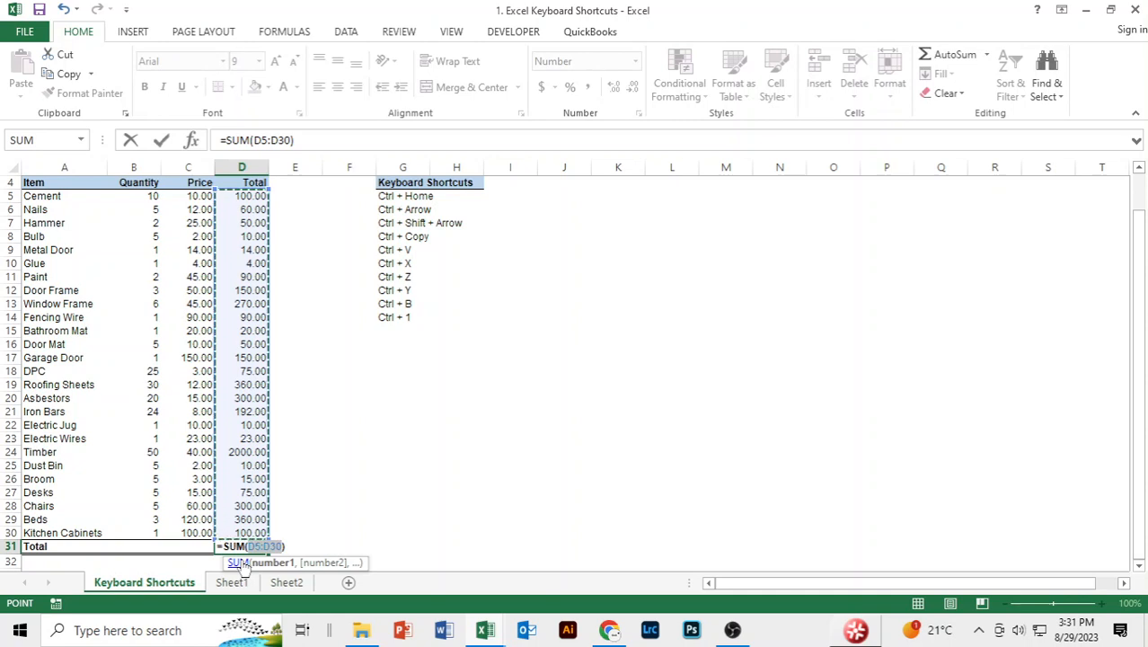
pyautogui.hotkey('ctrl', 'Return')
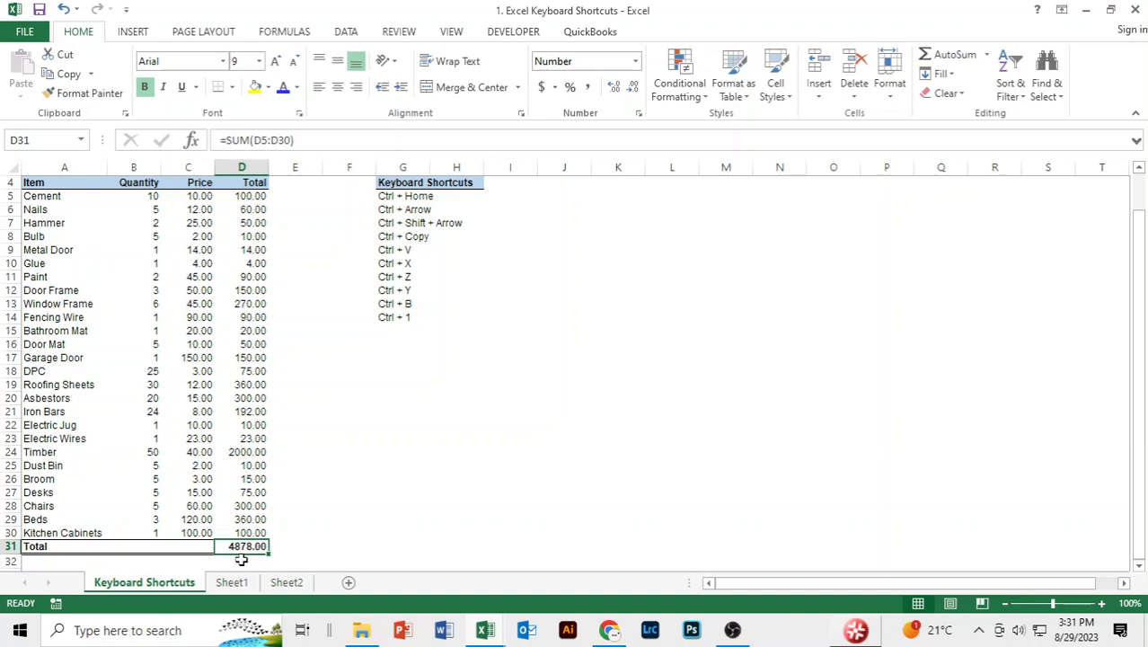
pyautogui.click(525, 347)
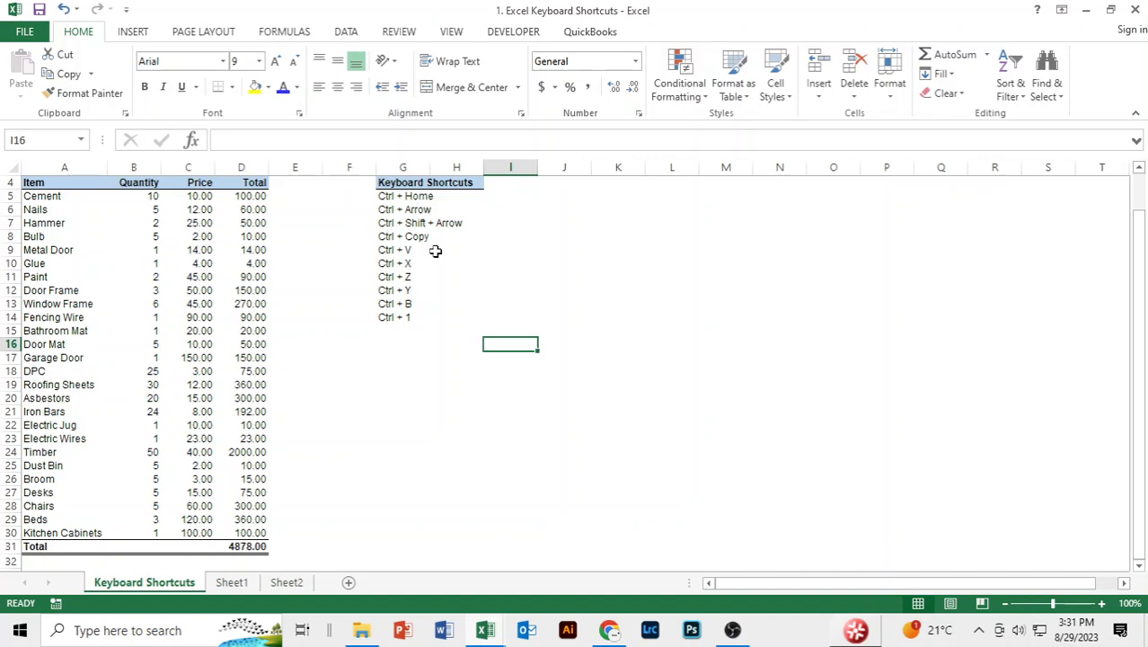
# Copy the Door Frame total from cell D12 and paste it into cell G17.
pyautogui.click(242, 291)
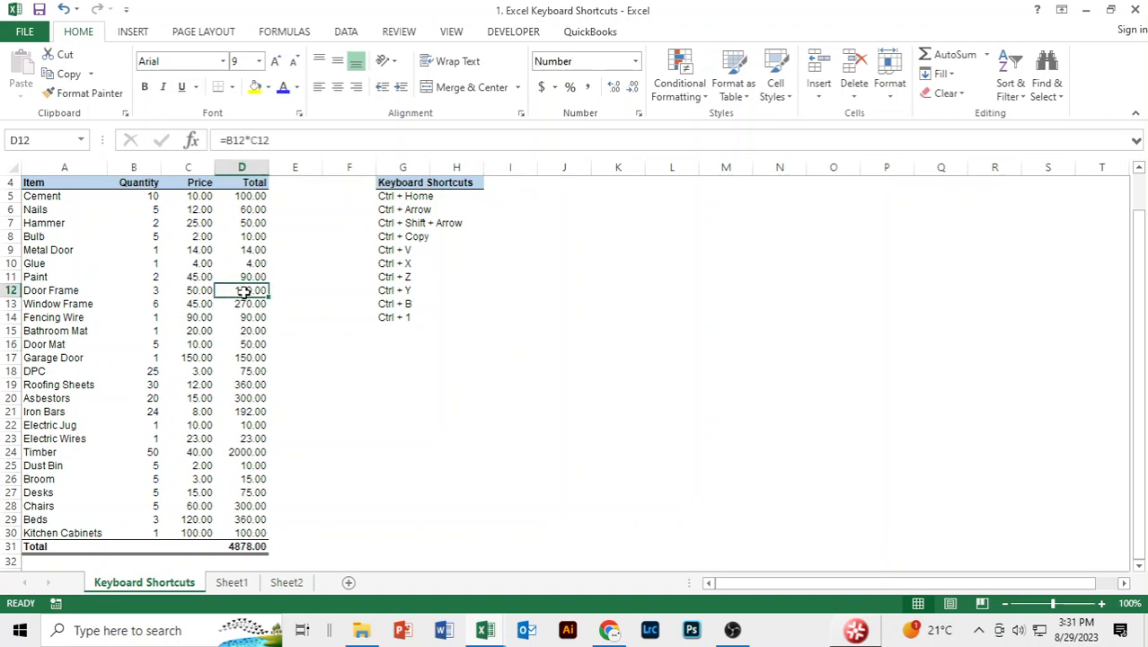
pyautogui.hotkey('ctrl', 'c')
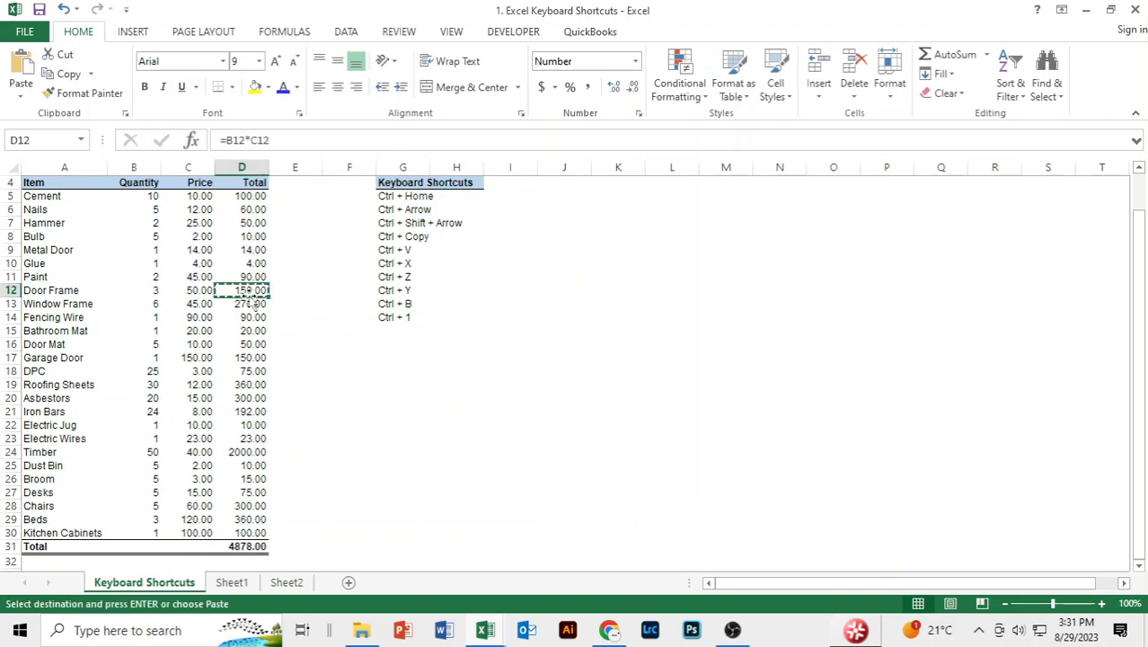
pyautogui.press('Right')
pyautogui.press('Down')
pyautogui.press('Down')
pyautogui.press('Down')
pyautogui.press('Down')
pyautogui.press('Down')
pyautogui.press('Right')
pyautogui.press('Right')
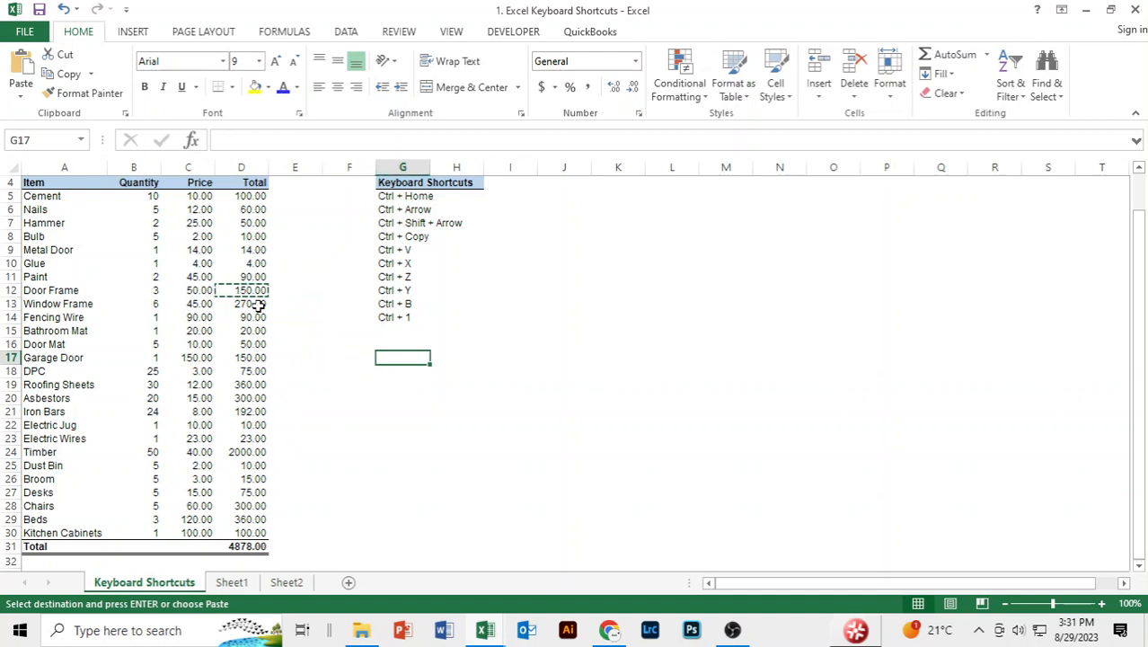
pyautogui.hotkey('ctrl', 'v')
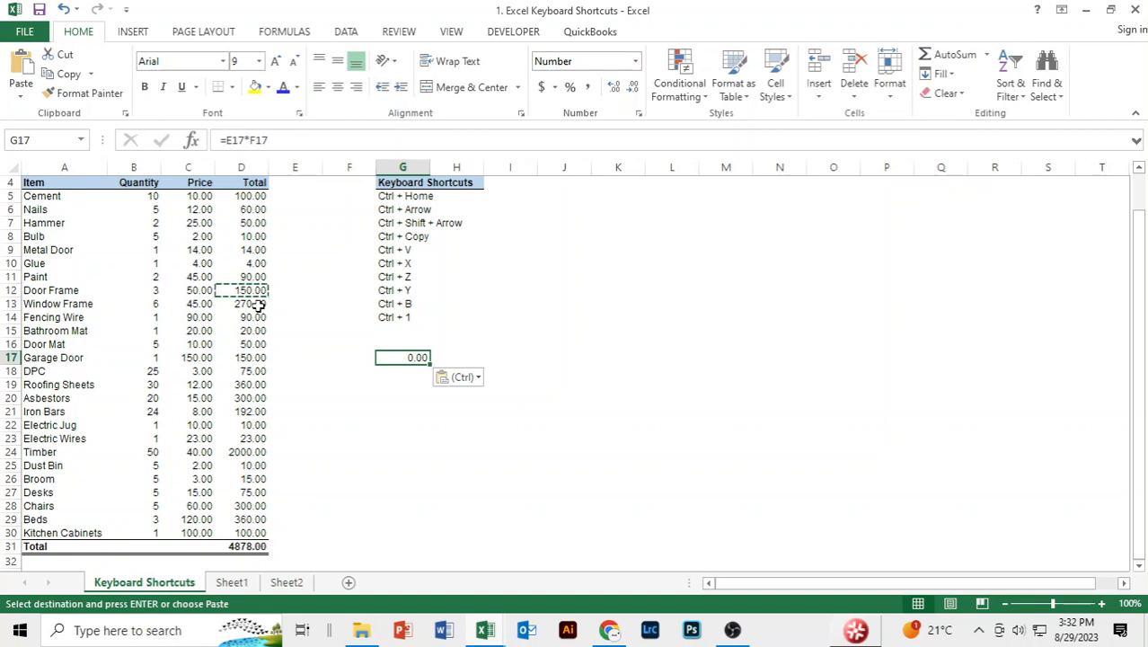
# Paste the copied Door Frame total into G17 as values only with Paste Special.
pyautogui.press('alt')
pyautogui.press('h')
pyautogui.press('v')
pyautogui.press('s')
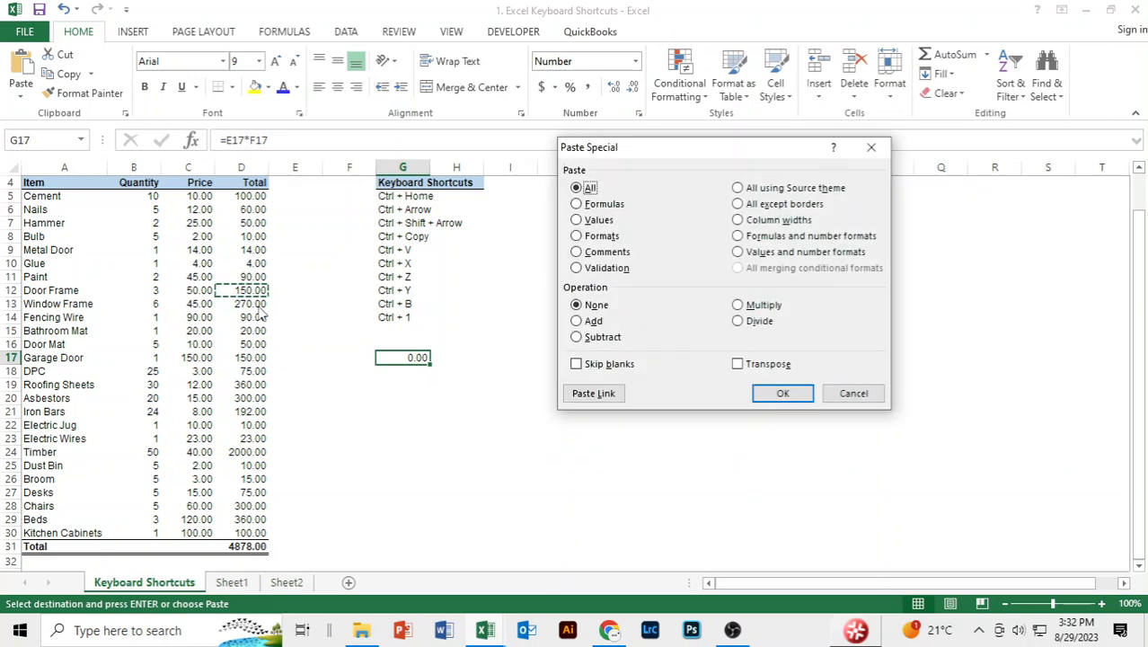
pyautogui.click(582, 220)
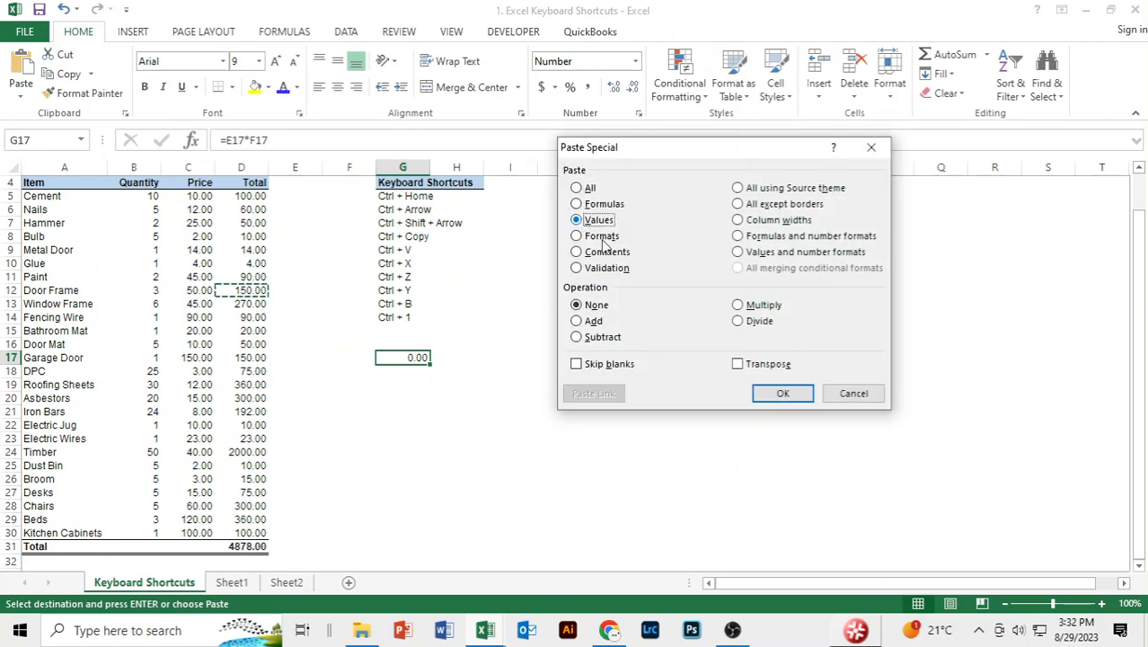
pyautogui.click(778, 395)
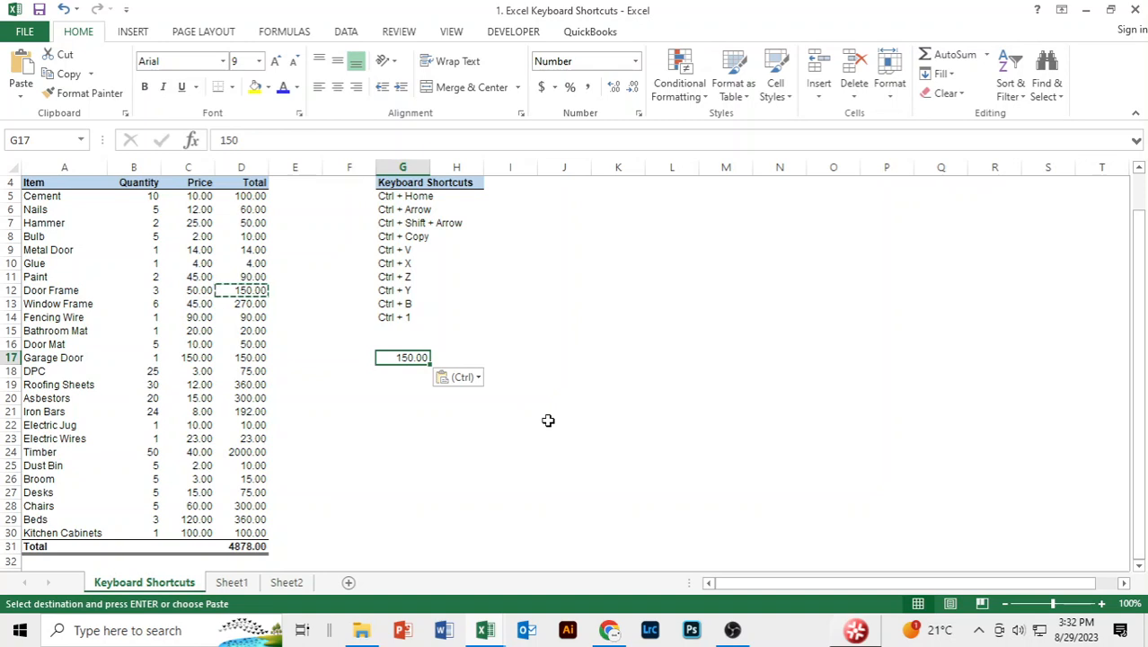
# Undo both pastes in G17, leave that cell empty and move the active cell down to G19.
pyautogui.hotkey('ctrl', 'z')
pyautogui.hotkey('ctrl', 'z')
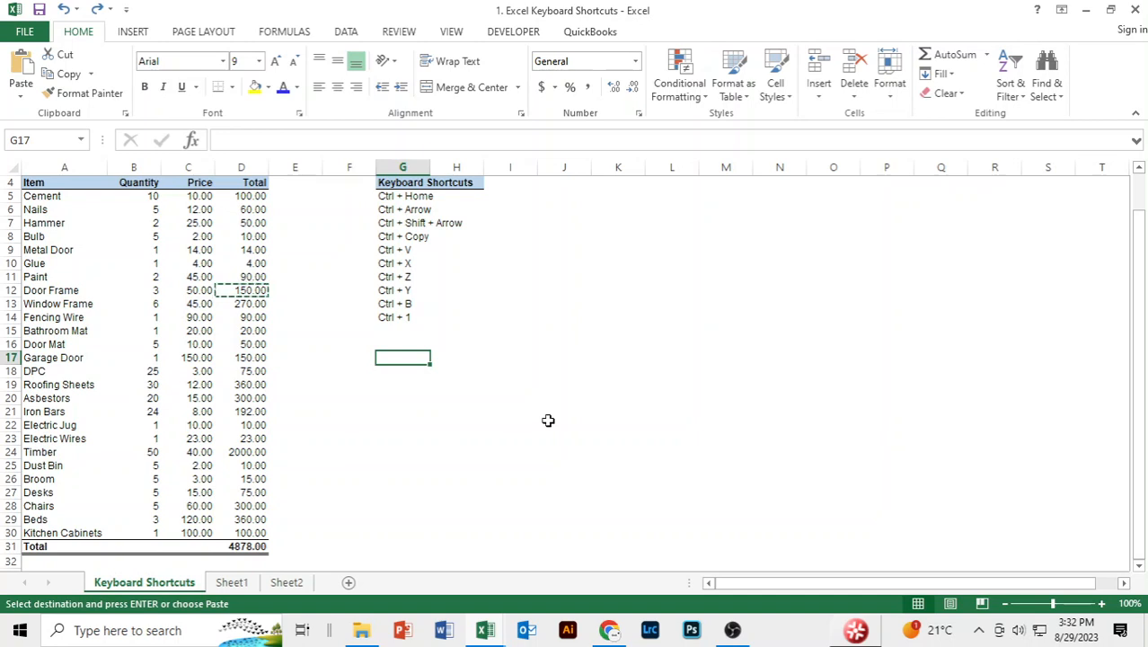
pyautogui.write('R')
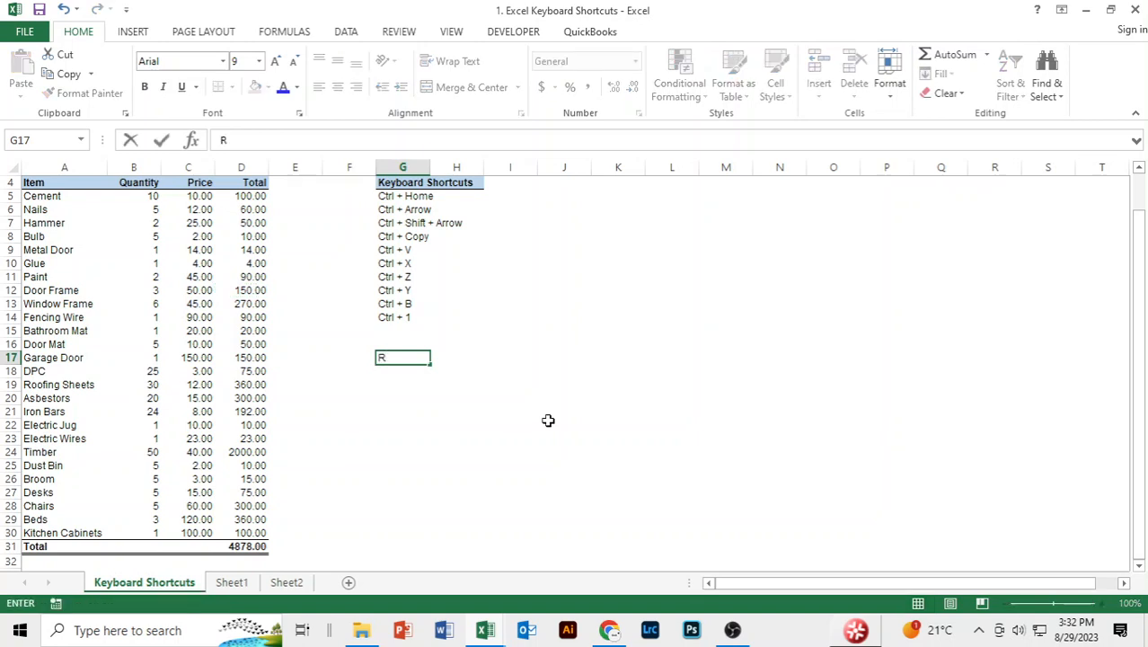
pyautogui.press('BackSpace')
pyautogui.press('Down')
pyautogui.press('Down')
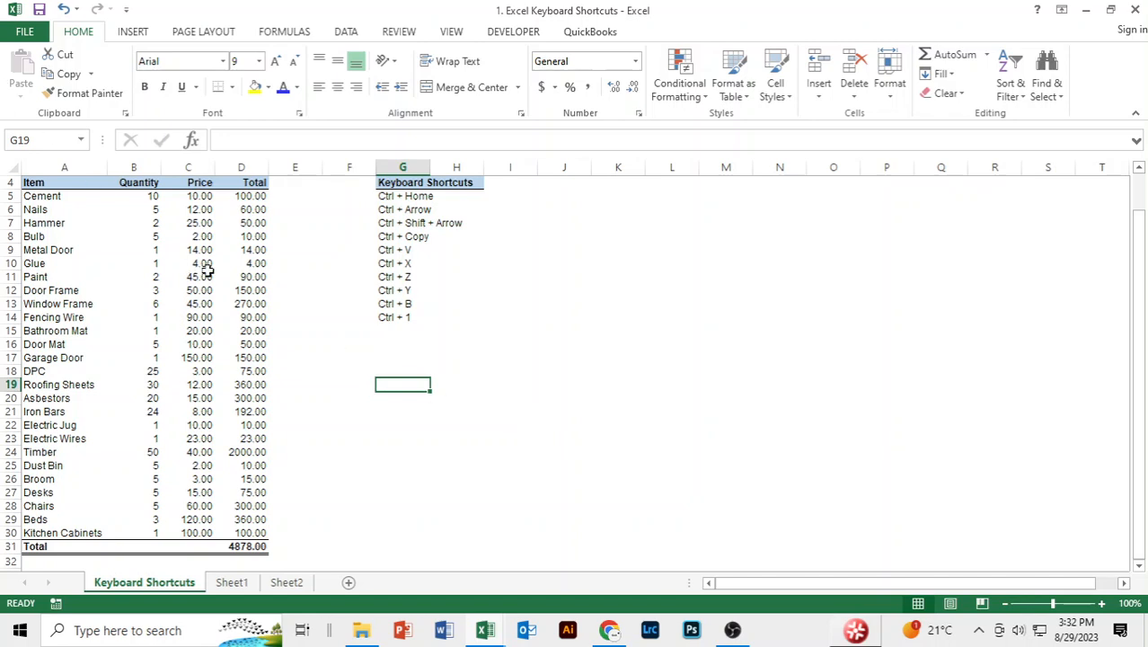
# Copy the Door Frame total from D12 and paste it with its formula into G16.
pyautogui.click(245, 289)
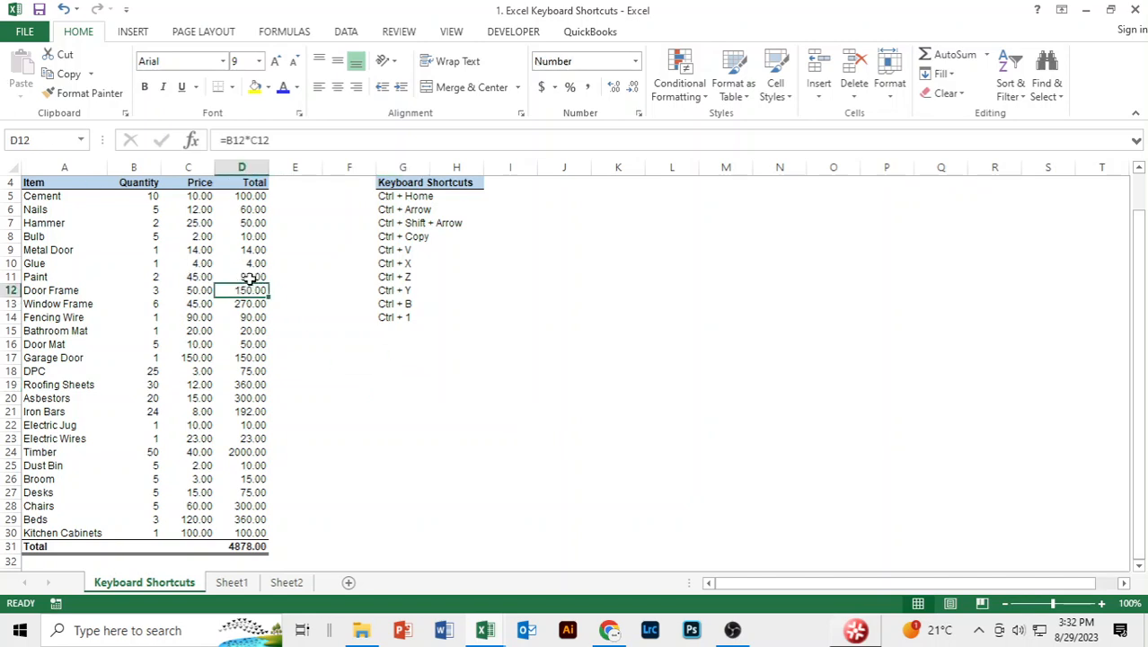
pyautogui.hotkey('ctrl', 'c')
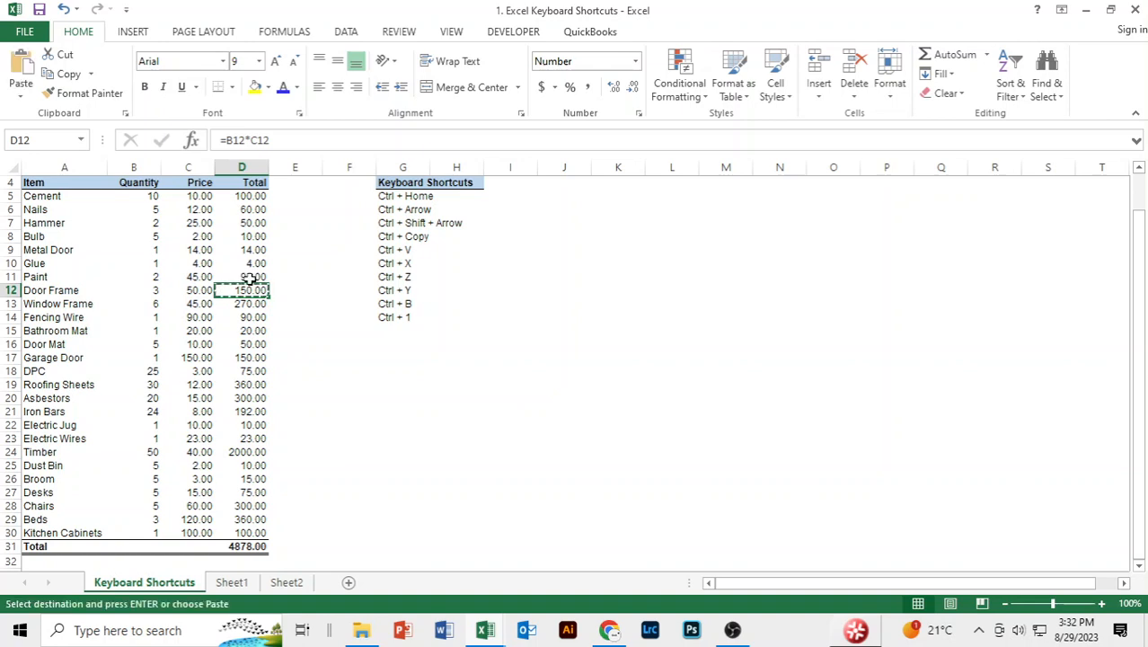
pyautogui.press('Down')
pyautogui.press('Down')
pyautogui.press('Down')
pyautogui.press('Right')
pyautogui.press('Right')
pyautogui.press('Right')
pyautogui.press('Down')
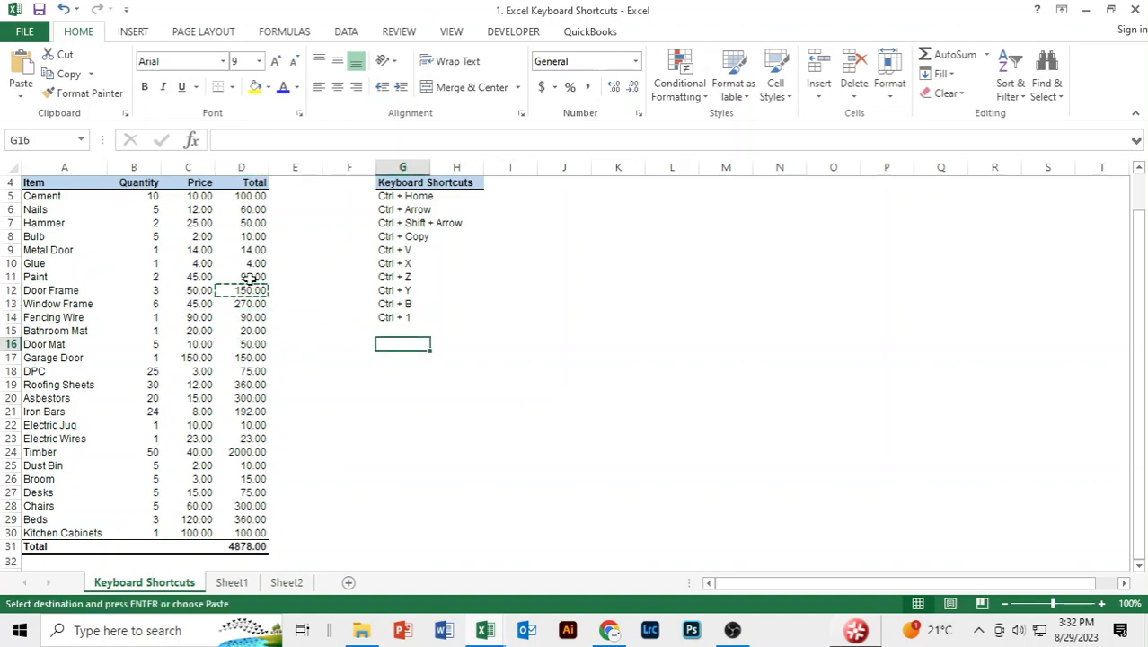
pyautogui.hotkey('ctrl', 'v')
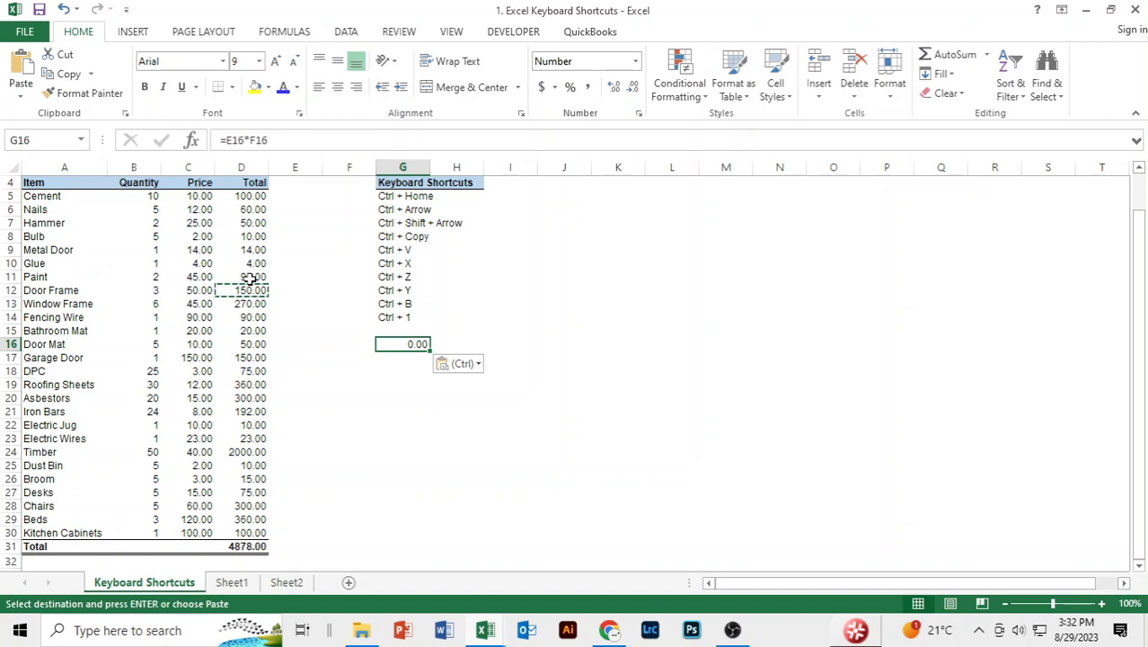
# Replace the pasted formula in G16 with the copied total's value, using the Values option of Paste Special.
pyautogui.press('alt')
pyautogui.press('e')
pyautogui.press('s')
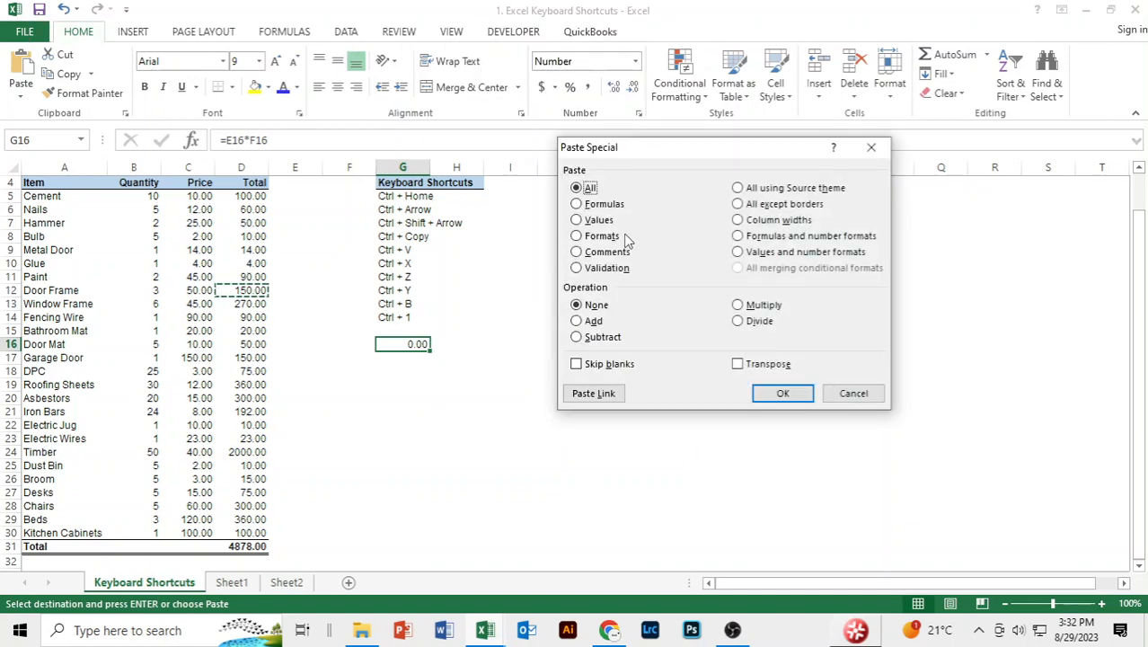
pyautogui.click(598, 220)
pyautogui.click(782, 392)
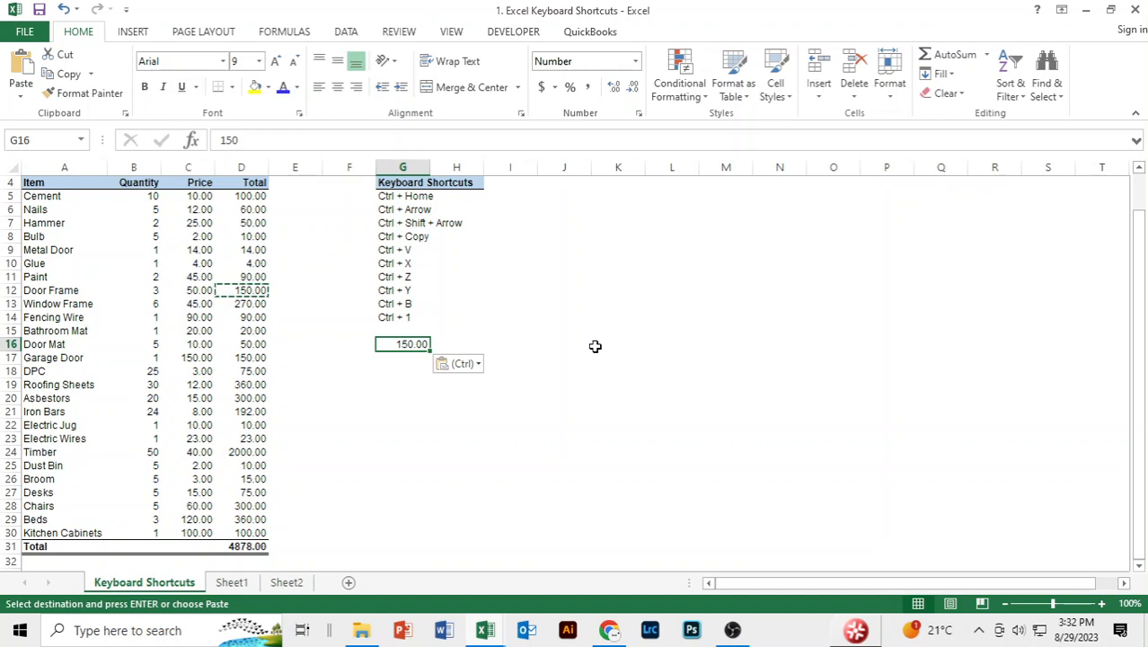
# Undo and redo the values paste in G16, and undo both pastes to empty the cell.
pyautogui.hotkey('ctrl', 'z')
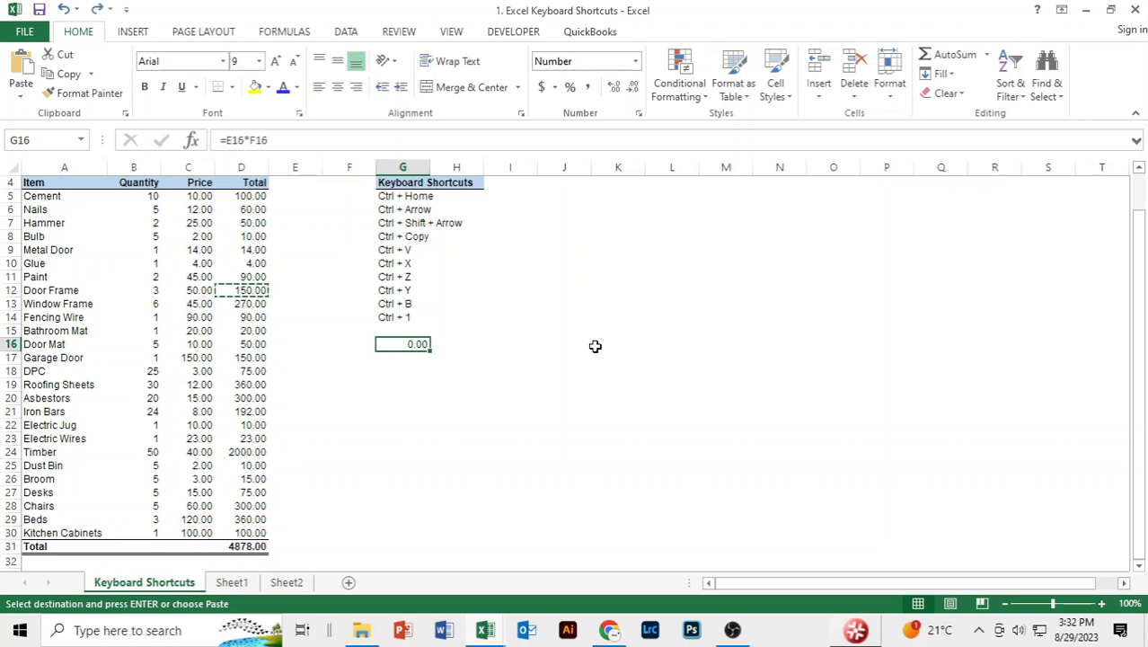
pyautogui.hotkey('ctrl', 'y')
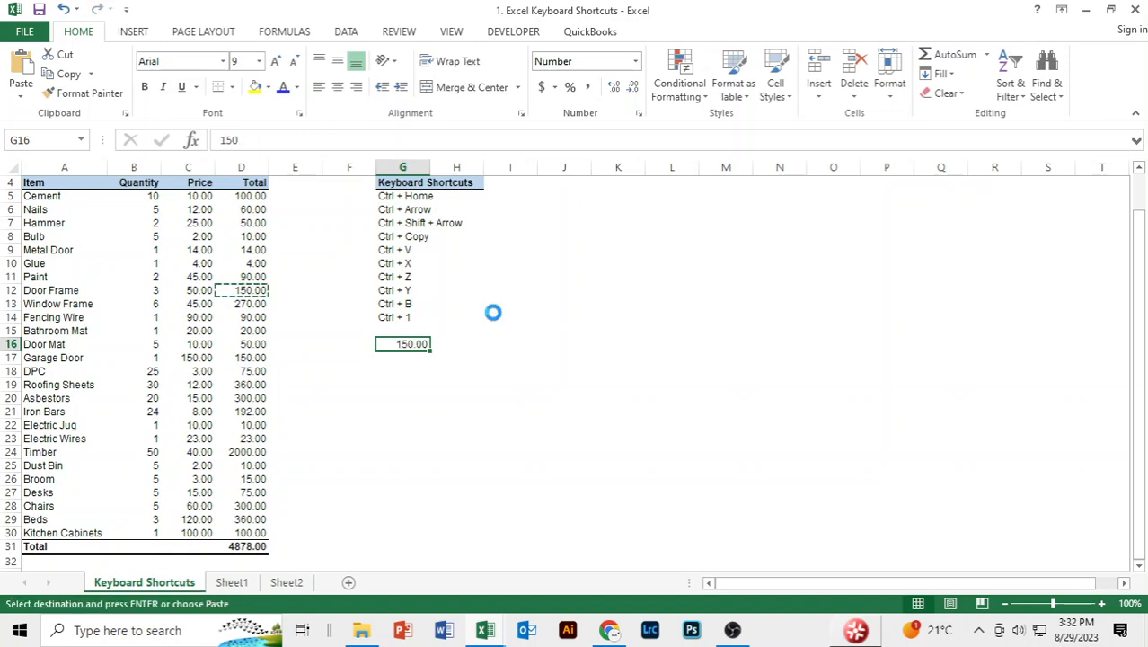
pyautogui.hotkey('ctrl', 'z')
pyautogui.hotkey('ctrl', 'z')
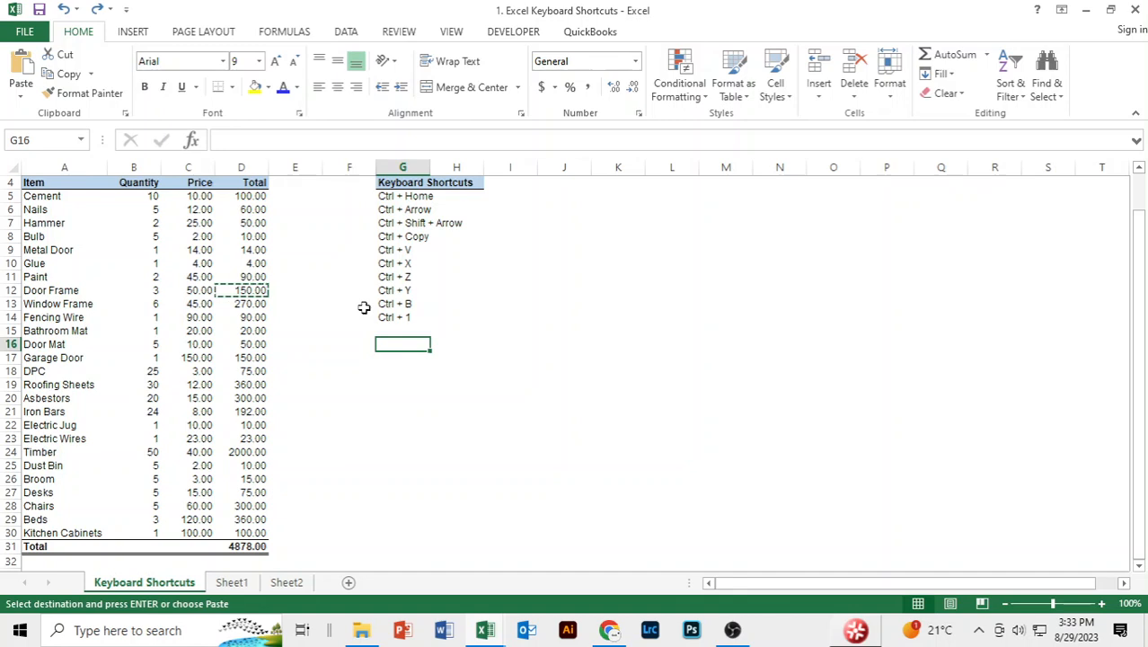
# Cut the Door Frame total from D12 and paste it into G16, and undo the move.
pyautogui.click(242, 287)
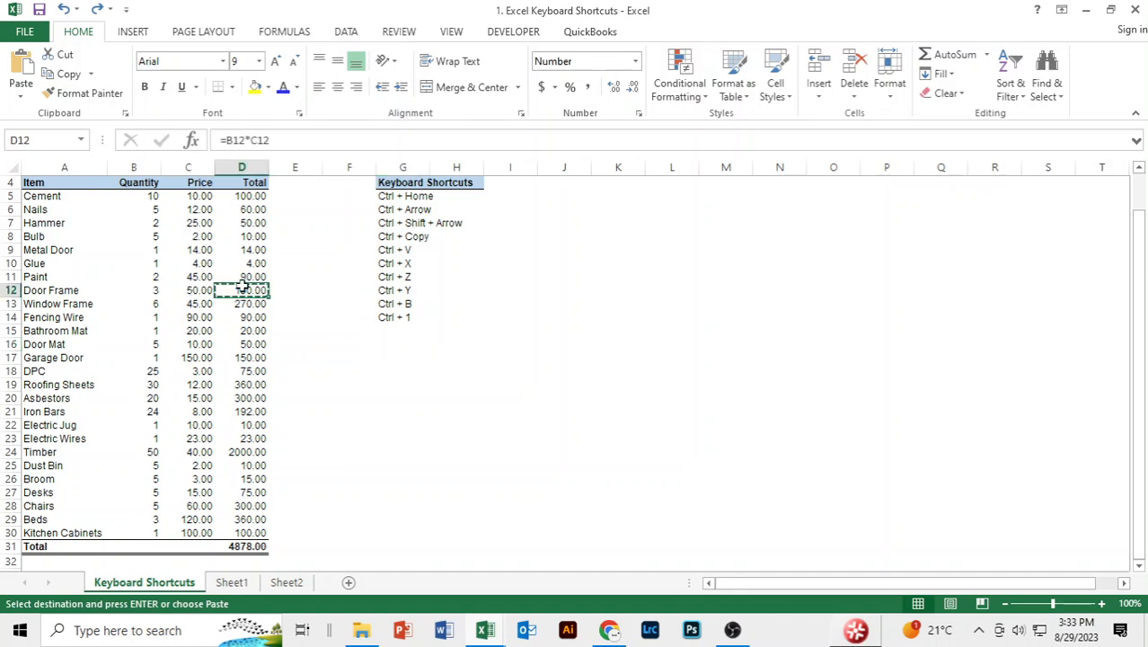
pyautogui.press('Down')
pyautogui.press('Down')
pyautogui.press('Right')
pyautogui.press('Right')
pyautogui.press('Right')
pyautogui.press('Down')
pyautogui.press('Down')
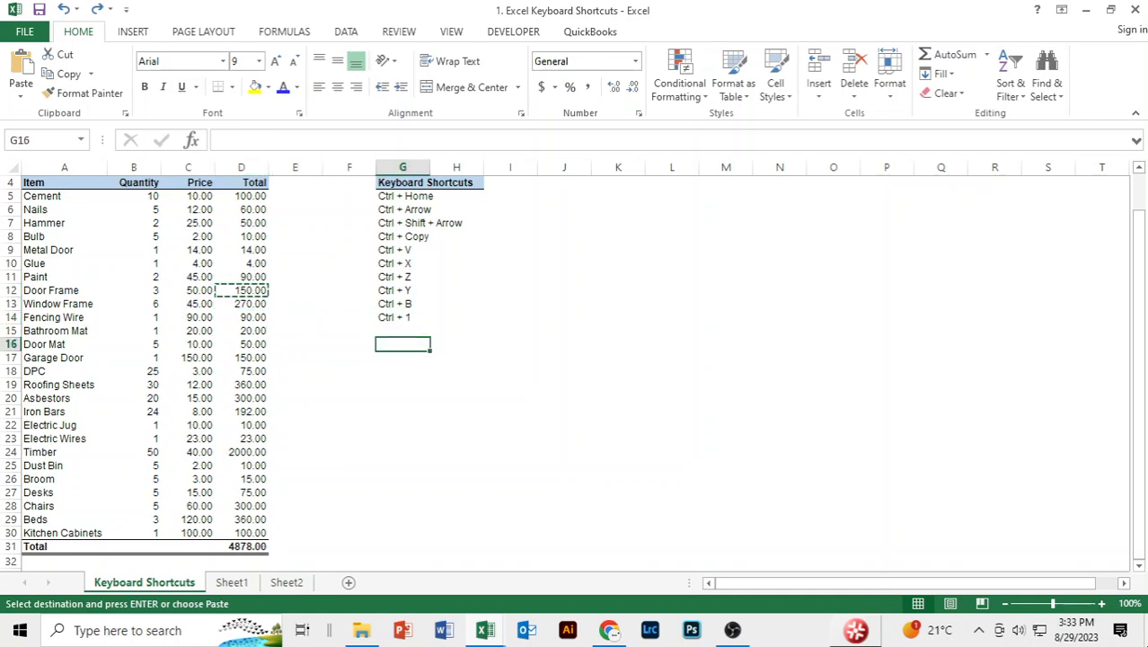
pyautogui.hotkey('ctrl', 'v')
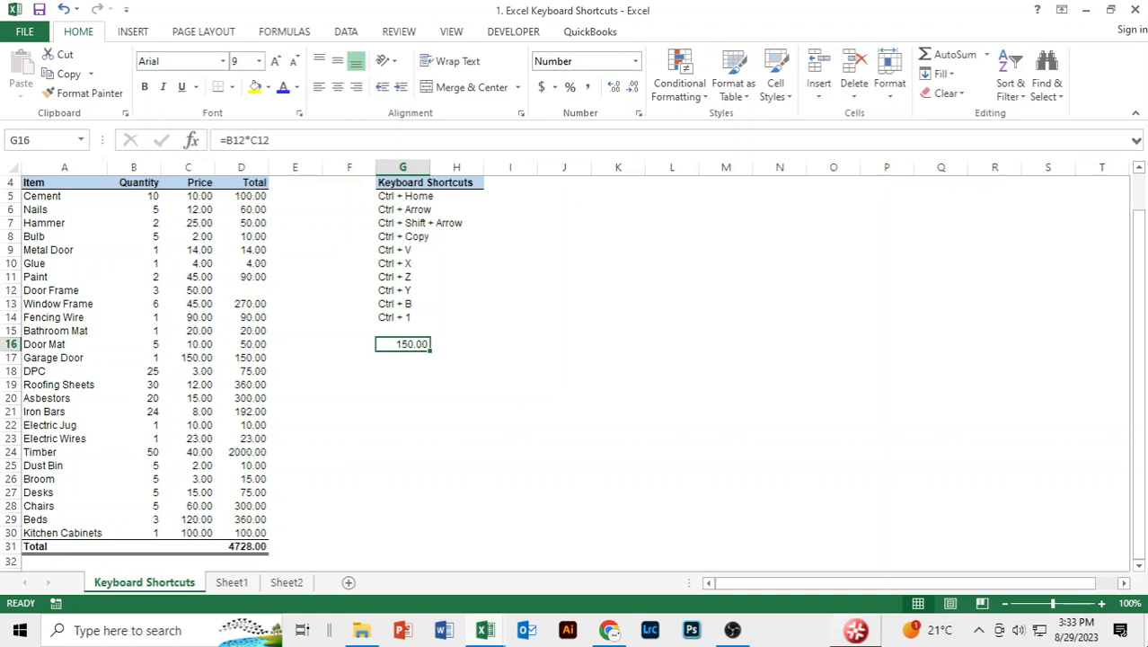
pyautogui.hotkey('ctrl', 'z')
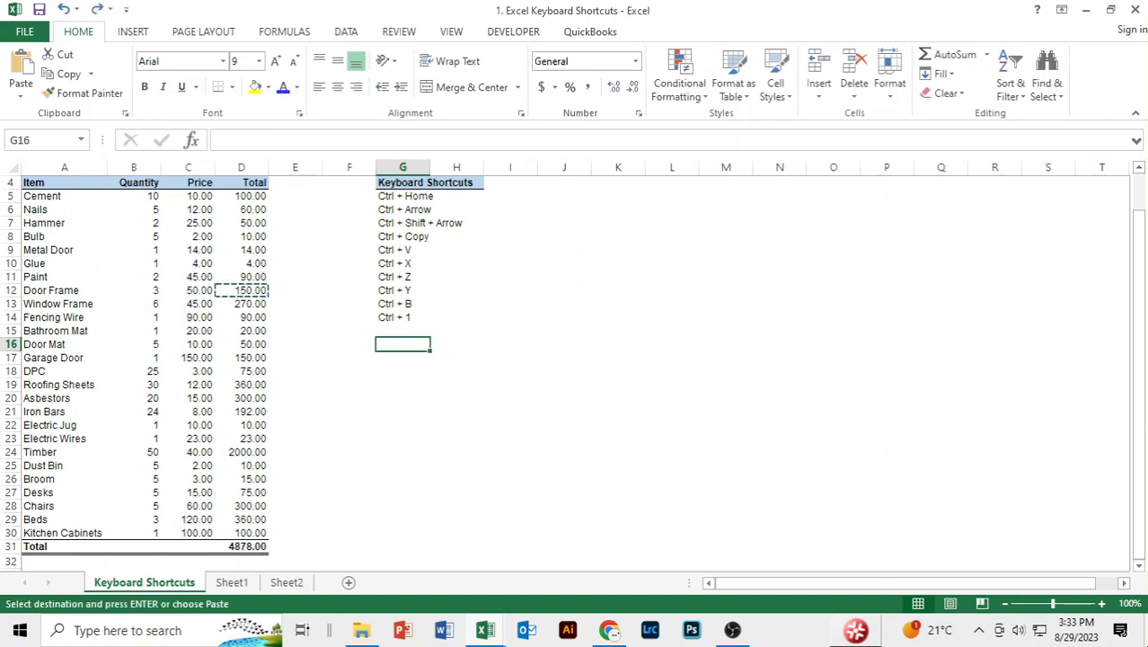
pyautogui.press('Escape')
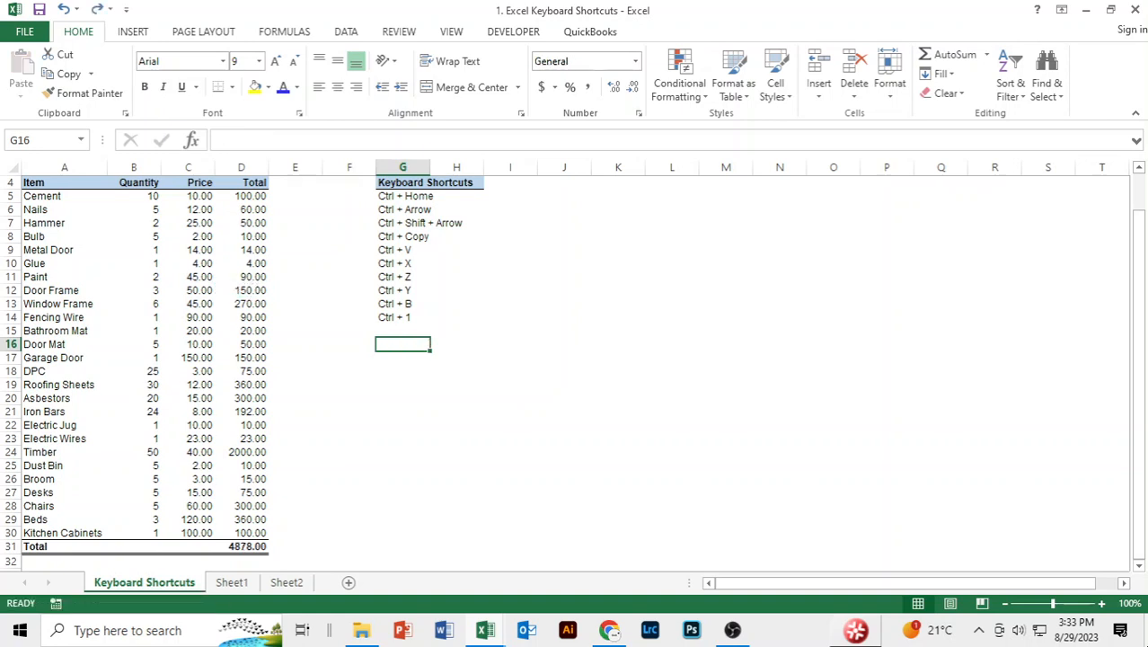
# Turn bold off and back on for the Keyboard Shortcuts heading in G4, leaving empty cell H19 selected.
pyautogui.scroll(1, 459, 265)
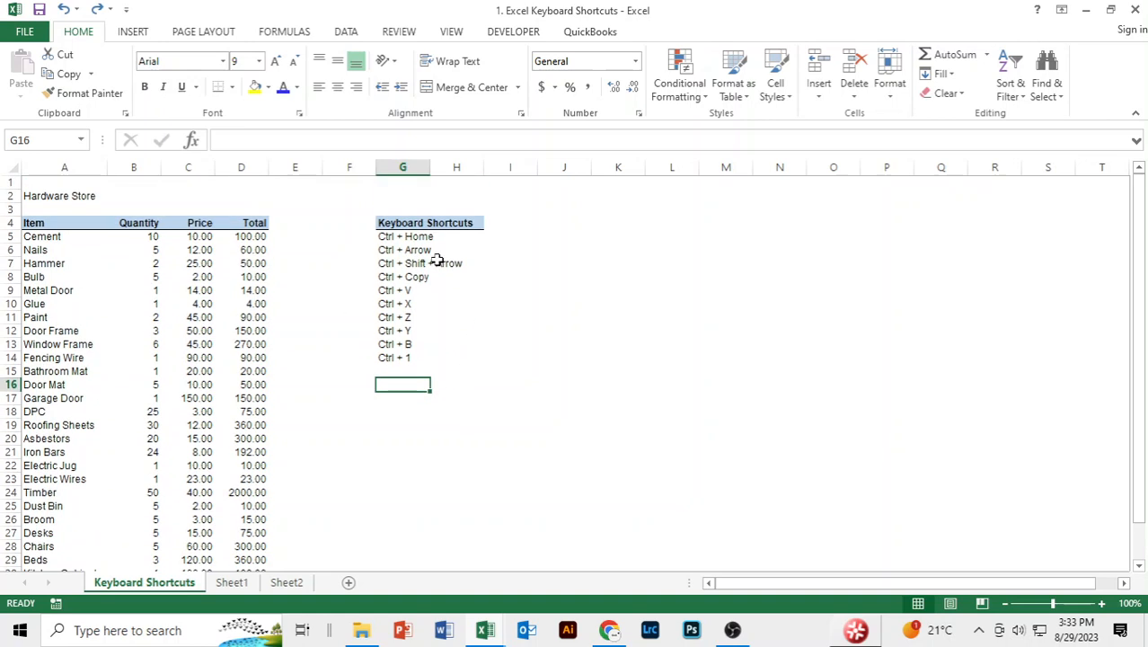
pyautogui.click(389, 223)
pyautogui.hotkey('ctrl', 'b')
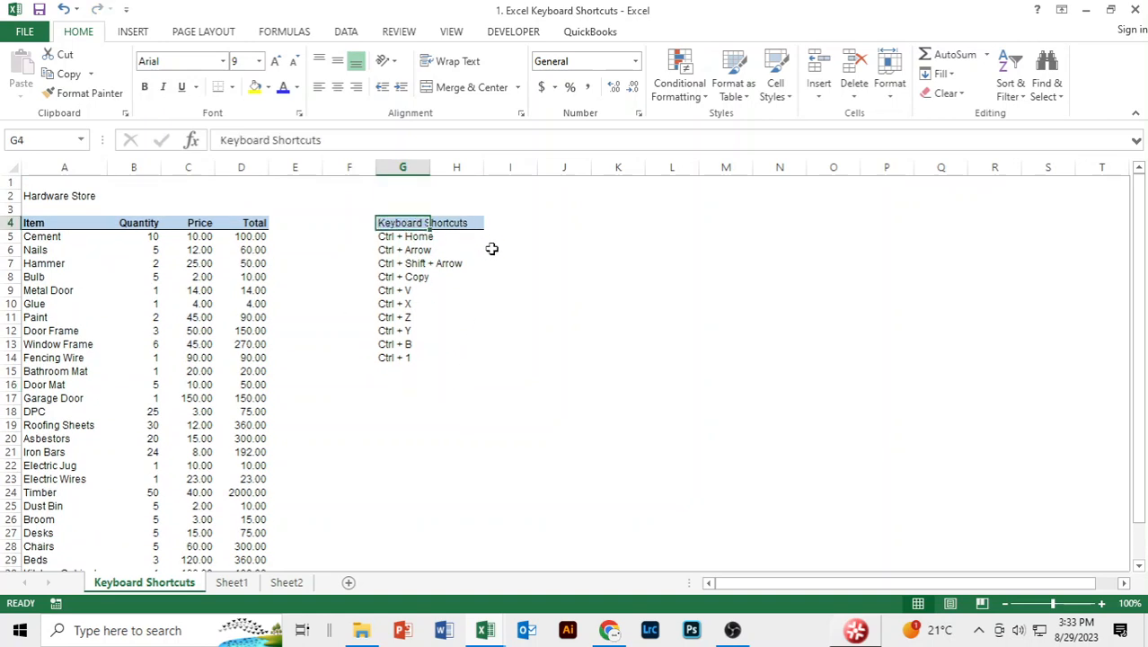
pyautogui.click(550, 424)
pyautogui.click(386, 224)
pyautogui.hotkey('ctrl', 'b')
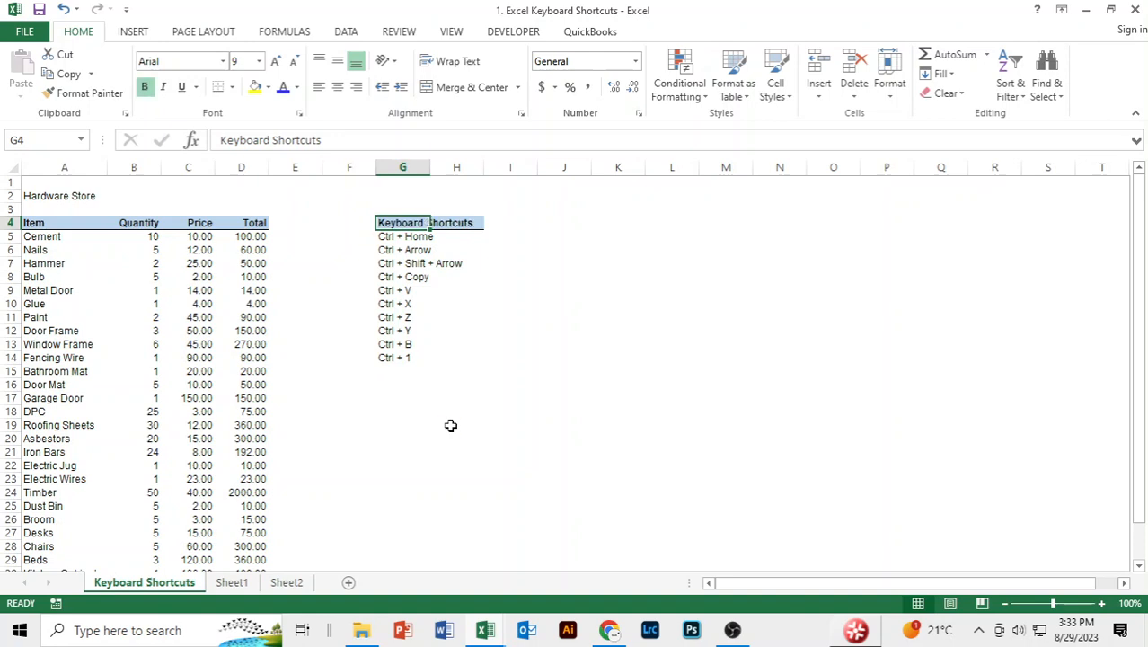
pyautogui.click(505, 318)
pyautogui.click(462, 420)
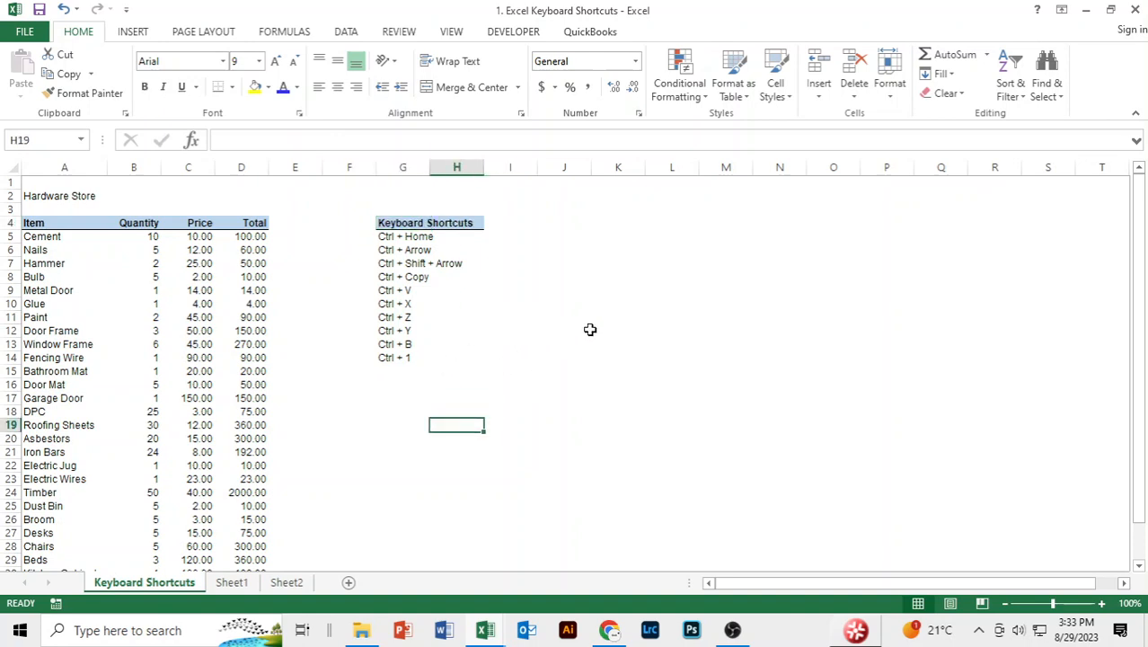
pyautogui.scroll(-1, 590, 330)
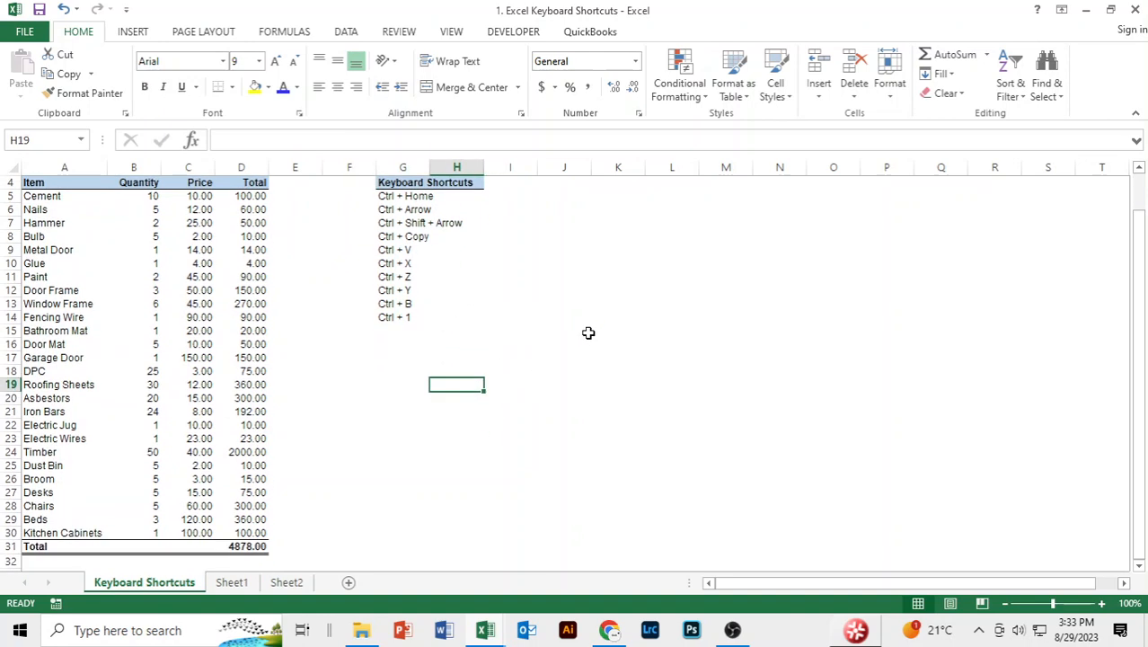